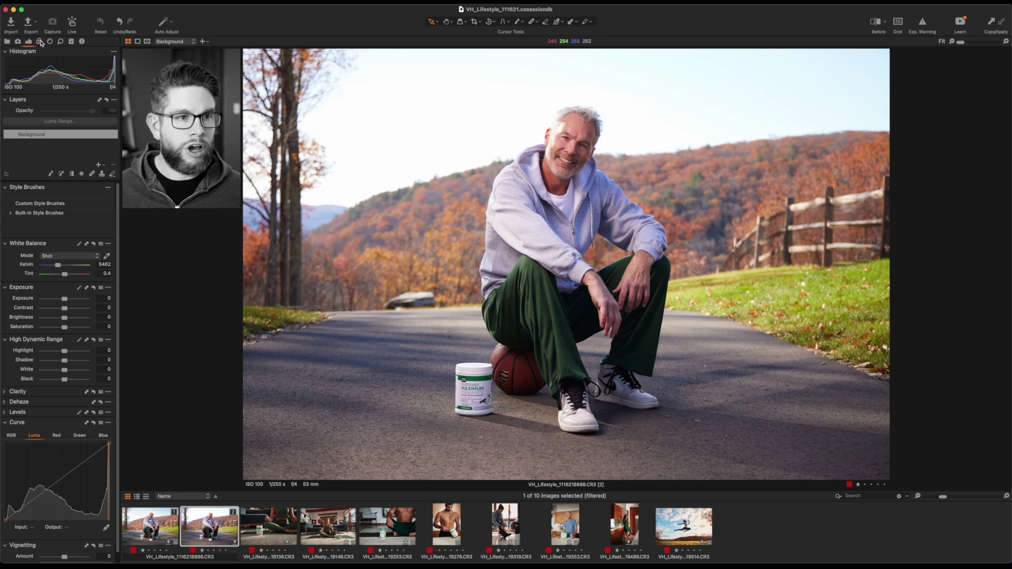
# Step: Show Capture One's Color tools for the autumn roadside portrait
pyautogui.click(40, 42)
# Step: Compare the photo in Lightroom Classic's Library and Develop views, then return to Capture One
pyautogui.press('super+Tab')
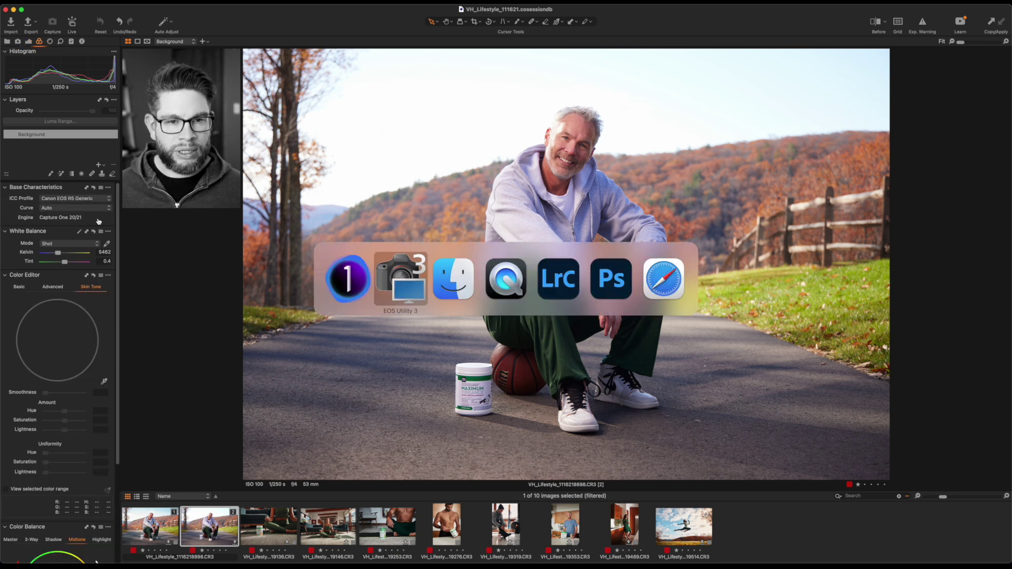
pyautogui.press('super+Tab')
pyautogui.press('super+Tab')
pyautogui.press('super+Tab')
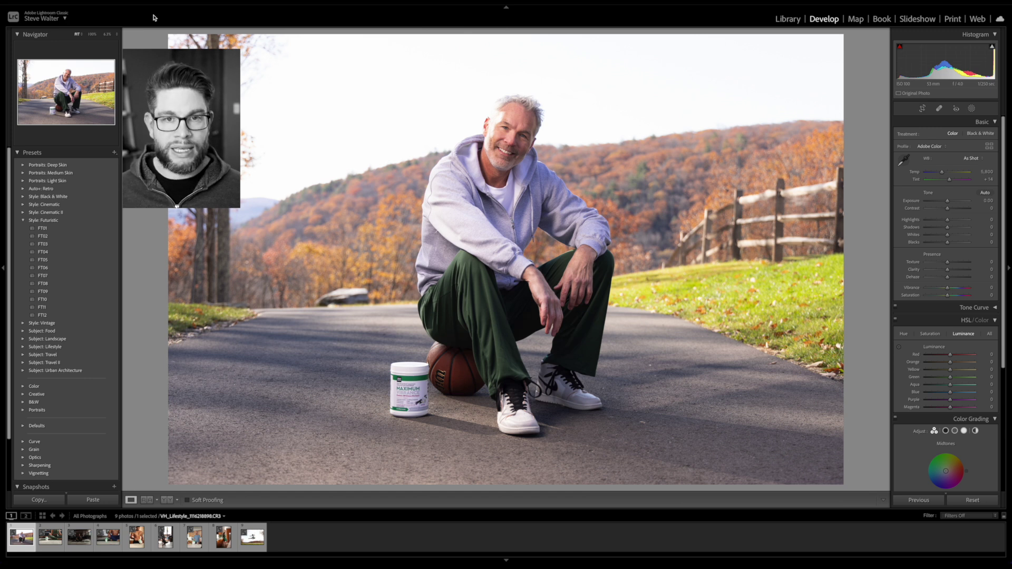
pyautogui.press('e')
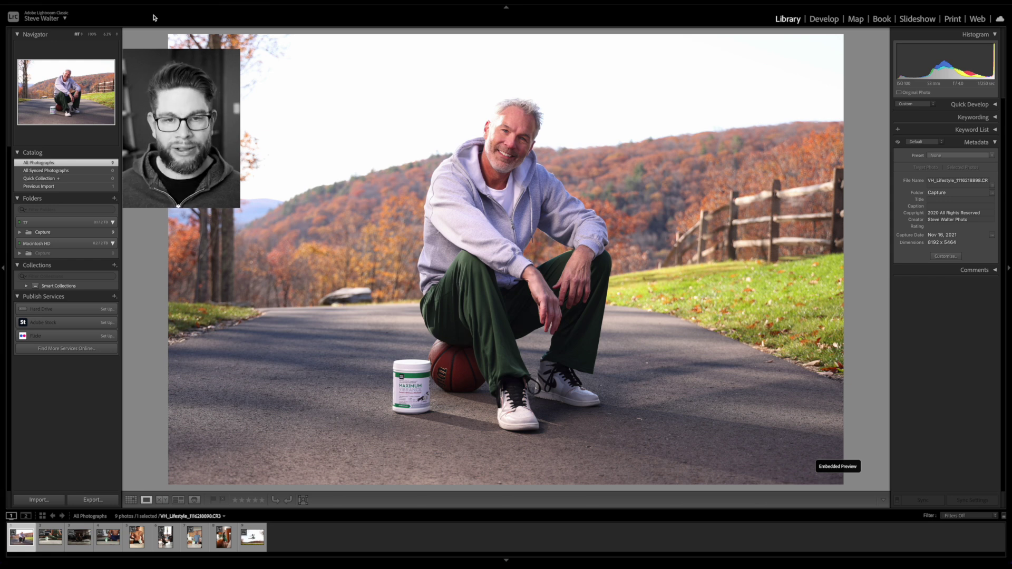
pyautogui.press('d')
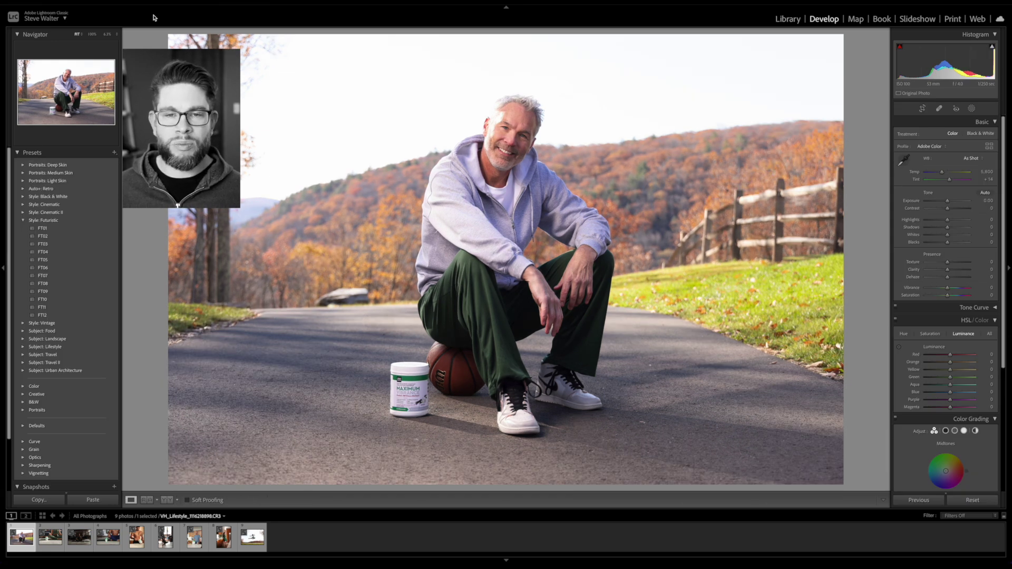
pyautogui.press('e')
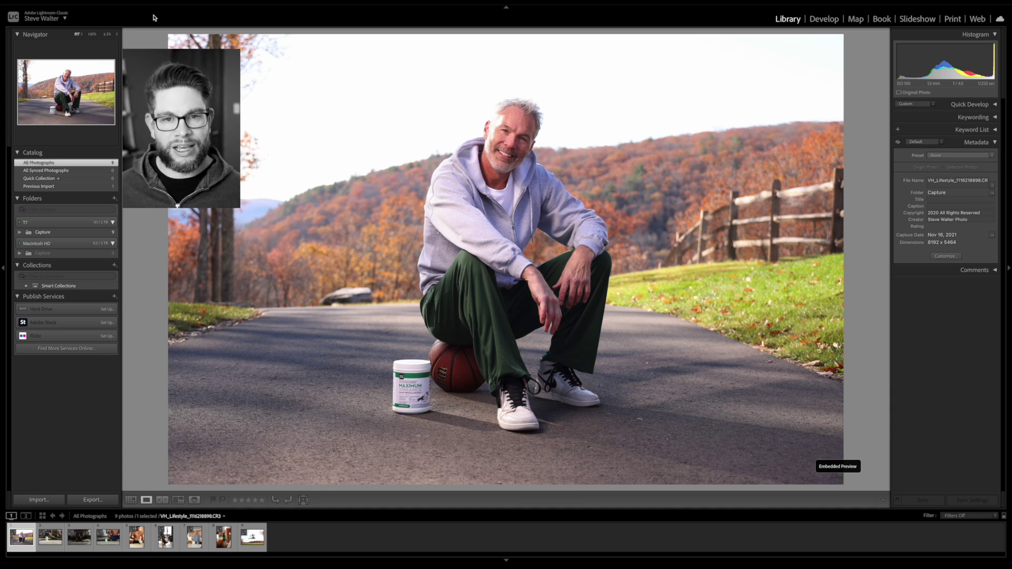
pyautogui.press('d')
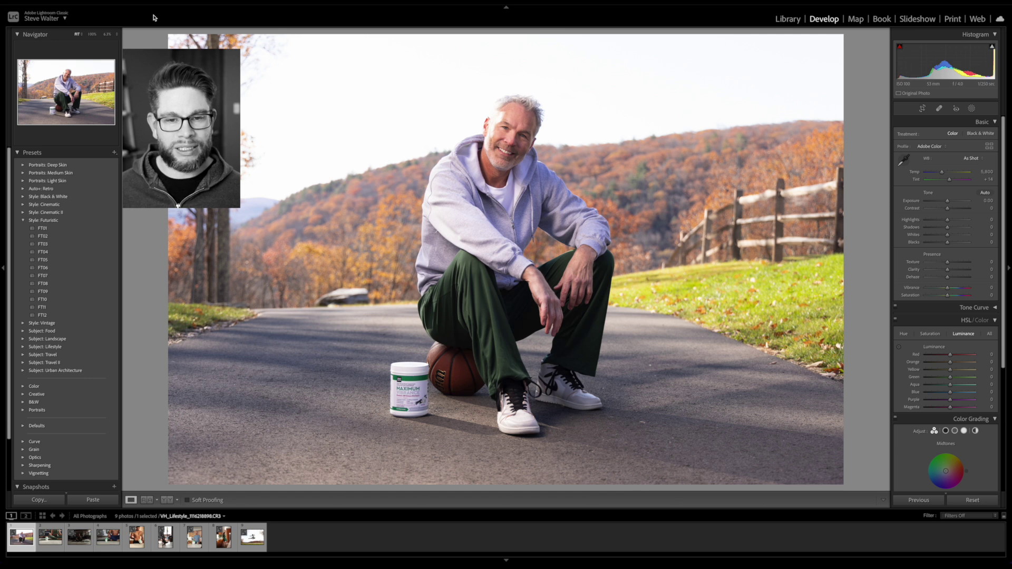
pyautogui.press('super+Tab')
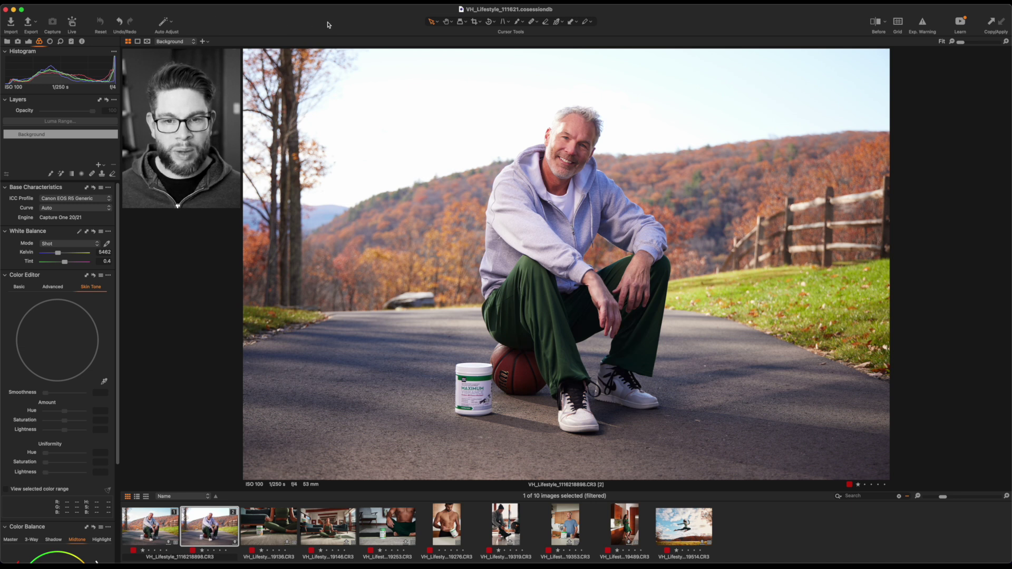
pyautogui.press('super+Tab')
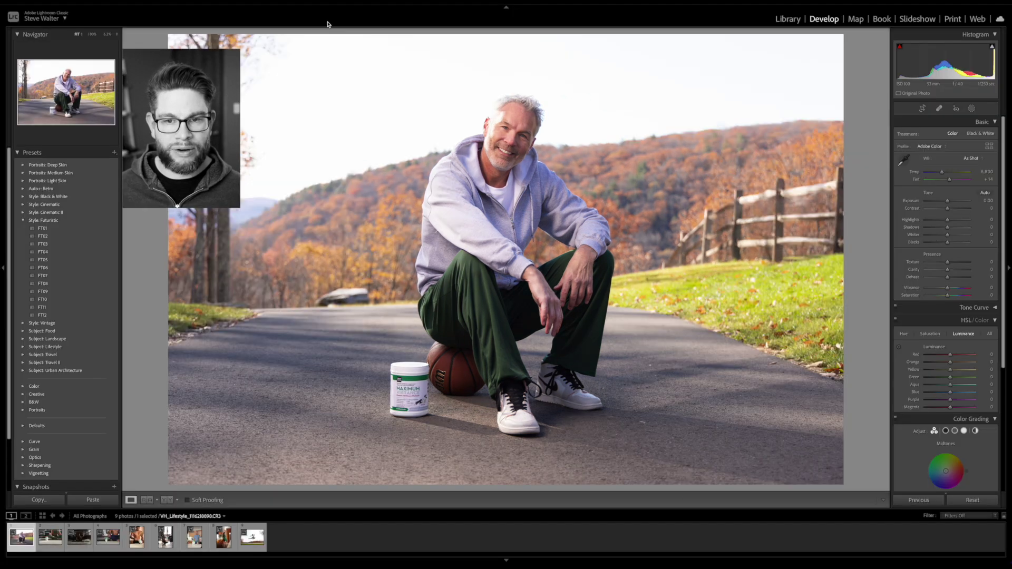
pyautogui.press('super+Tab')
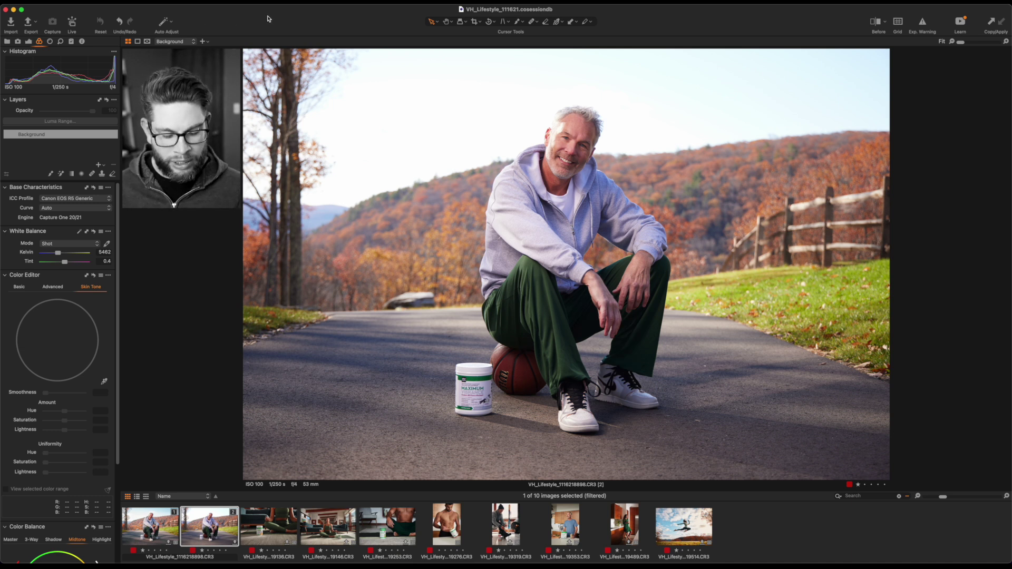
# Step: Move the tool panels right and back, collapse Base Characteristics, and show the Basic colour swatches
pyautogui.press('super+alt+t')
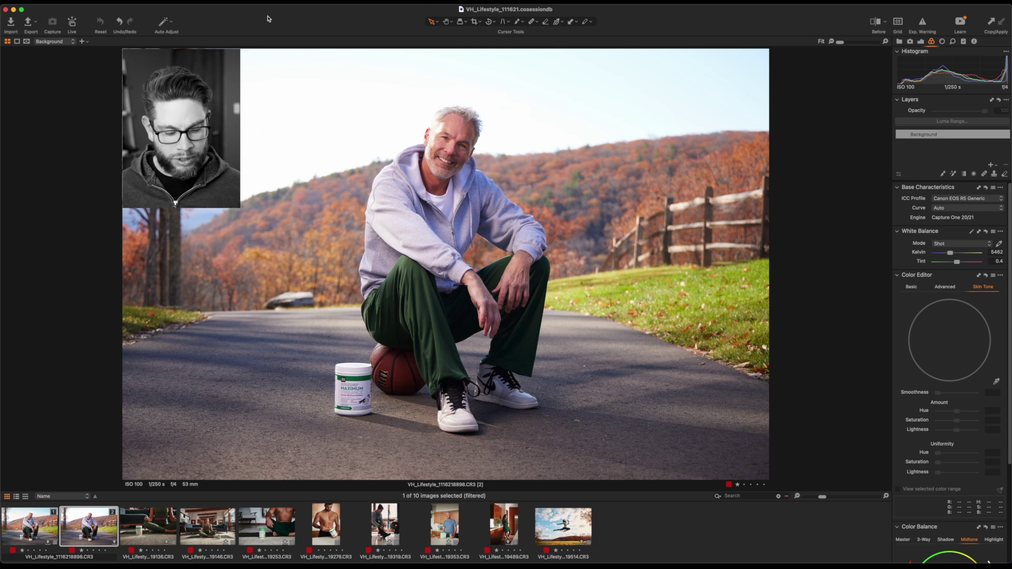
pyautogui.press('super+alt+t')
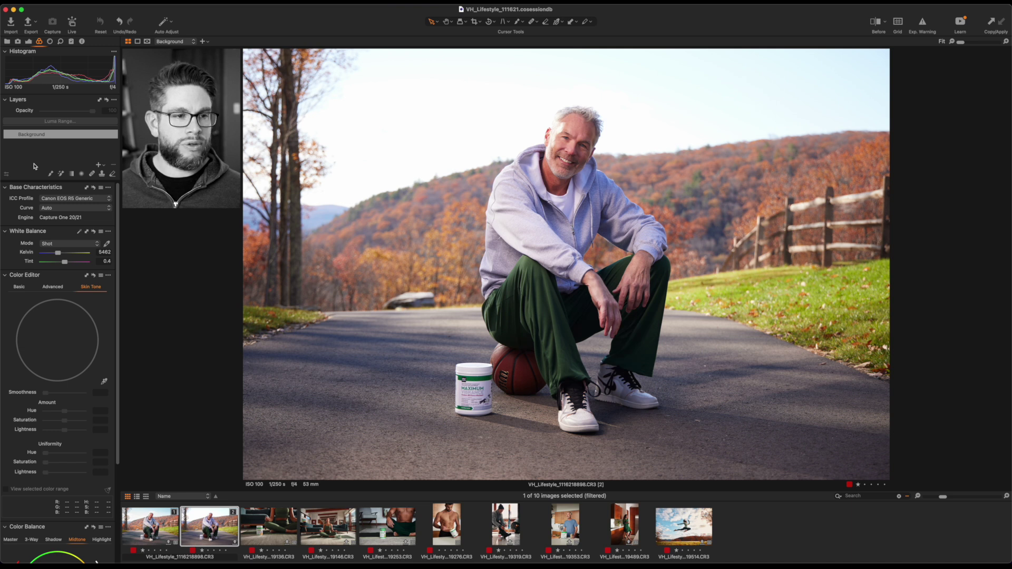
pyautogui.click(6, 188)
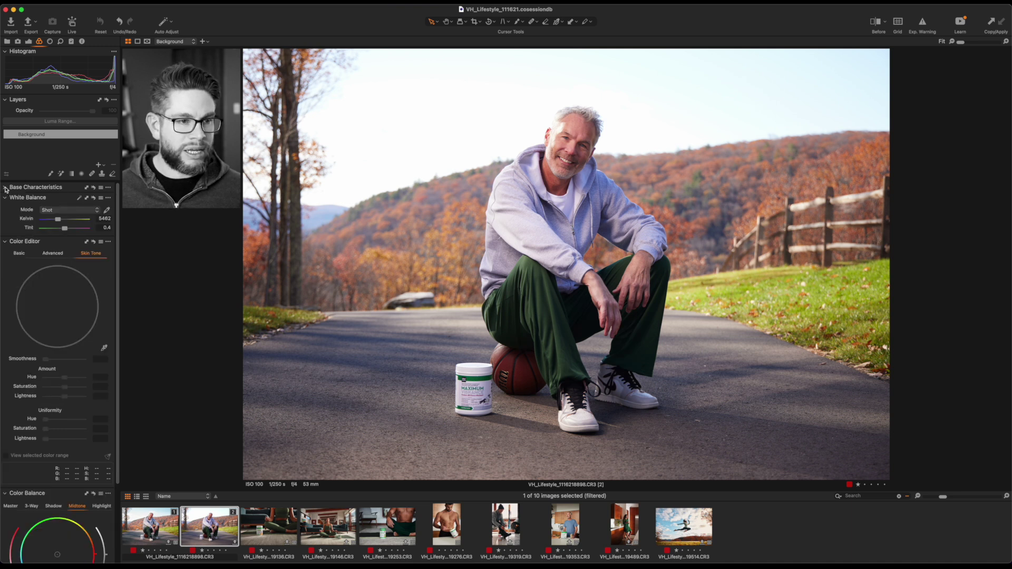
pyautogui.click(19, 253)
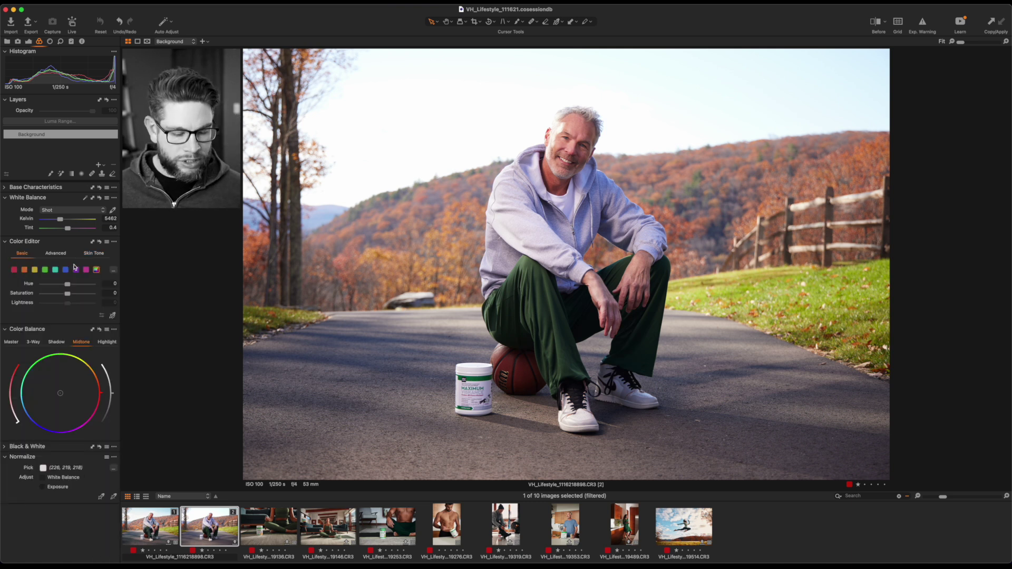
# Step: Compare Lightroom's per-colour and HSL adjustment views with Capture One's Color Editor
pyautogui.press('super+Tab')
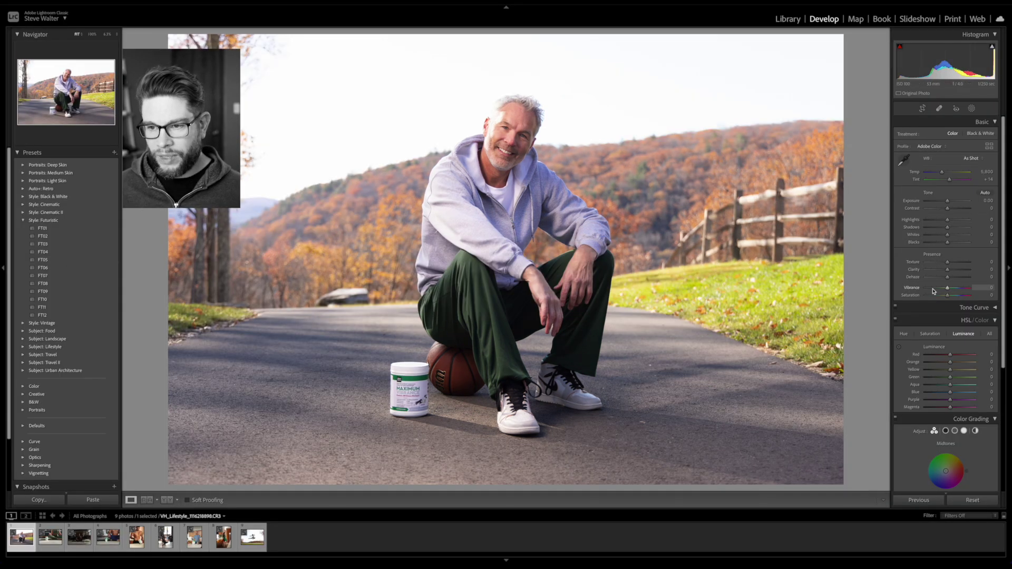
pyautogui.click(982, 321)
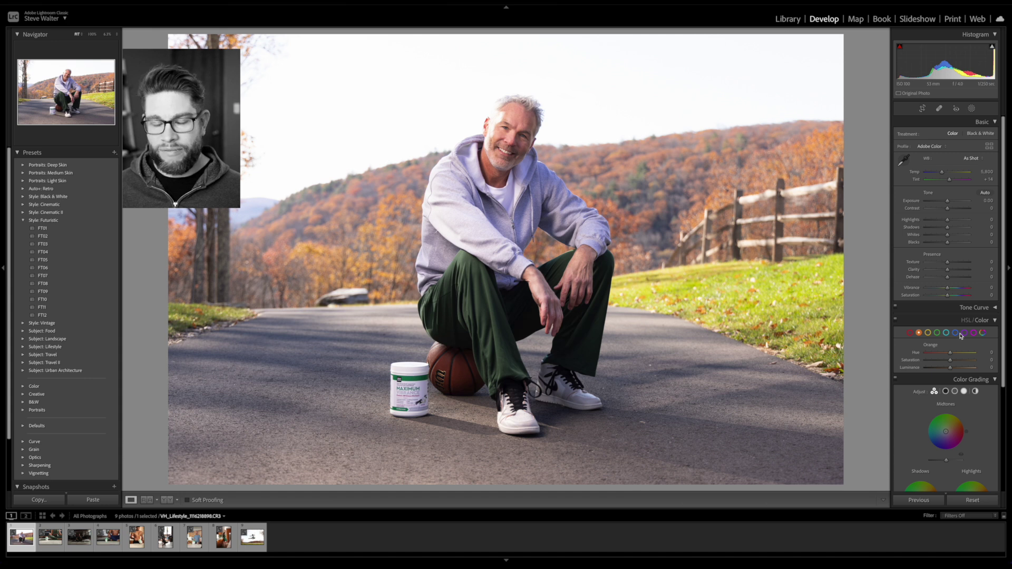
pyautogui.press('super+Tab')
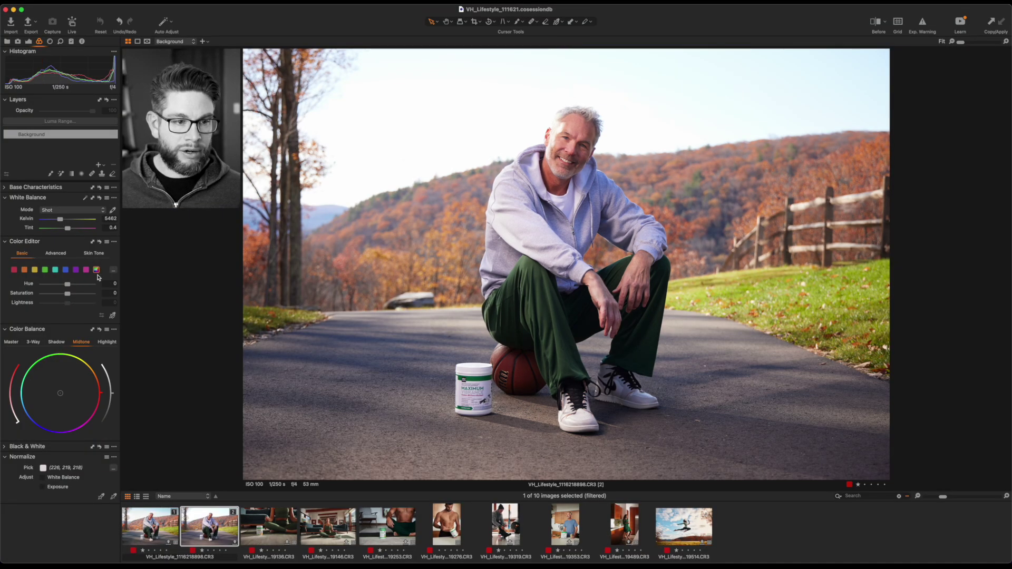
pyautogui.press('super+Tab')
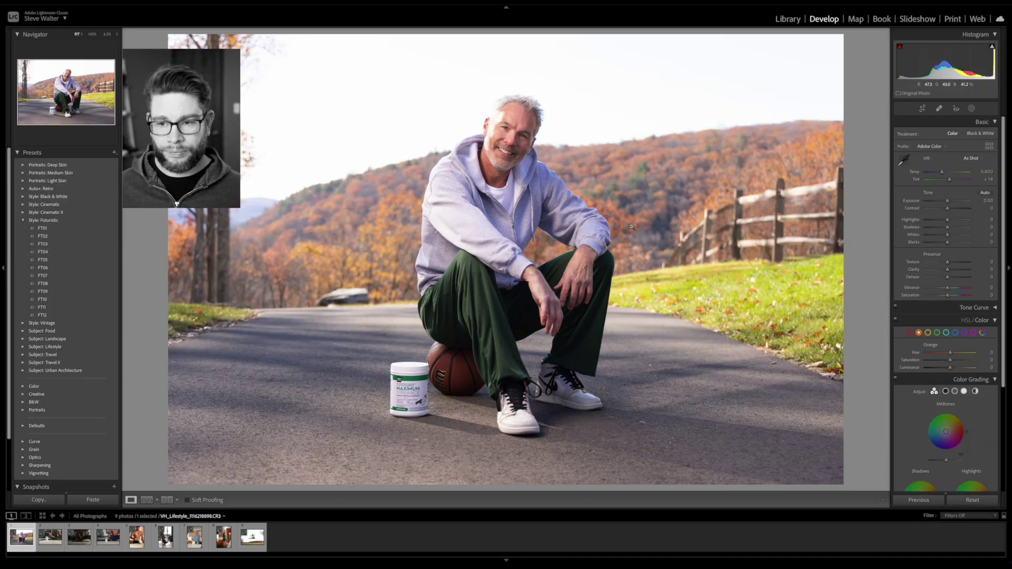
pyautogui.click(966, 320)
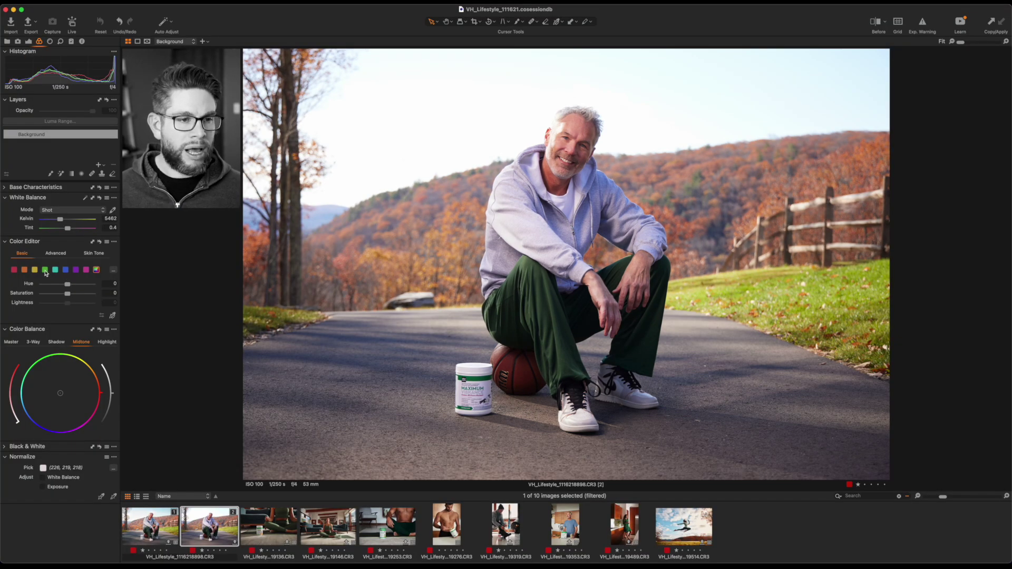
# Step: Try shifting the yellow range's hue to -14.8 and 18.9, then undo back to 0
pyautogui.click(46, 272)
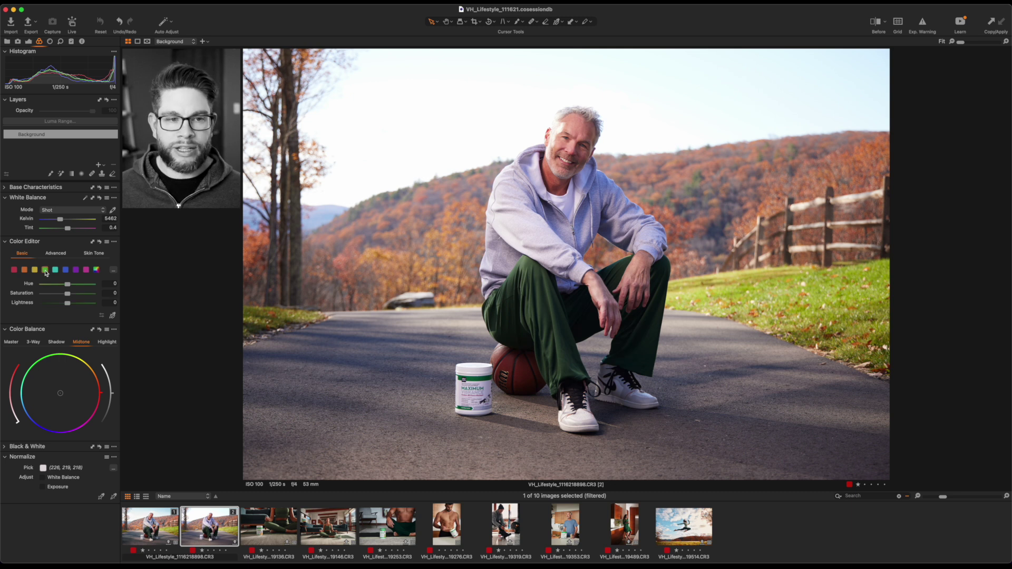
pyautogui.click(35, 271)
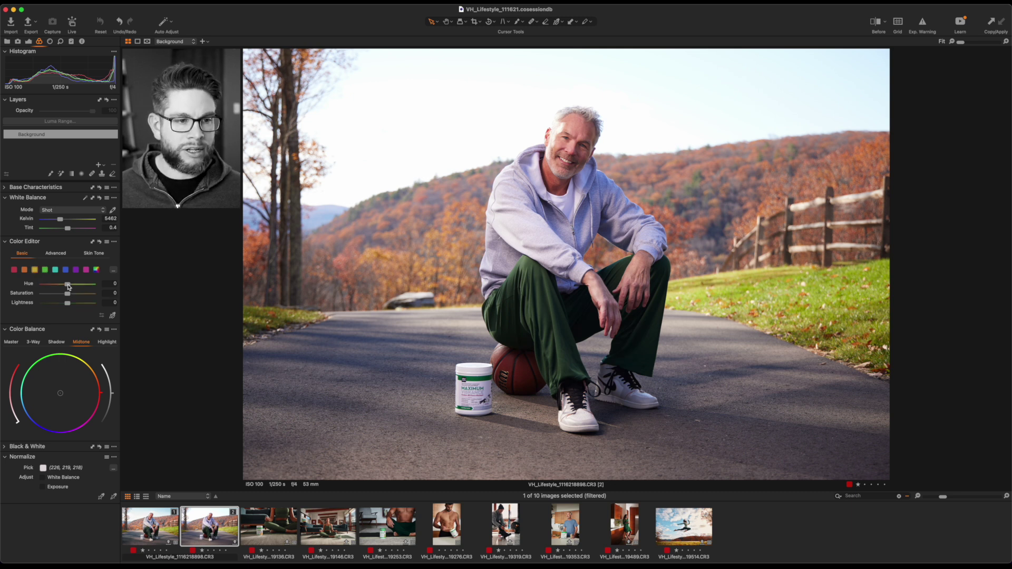
pyautogui.moveTo(68, 286)
pyautogui.mouseDown()
pyautogui.moveTo(86, 286)
pyautogui.moveTo(60, 288)
pyautogui.mouseUp()
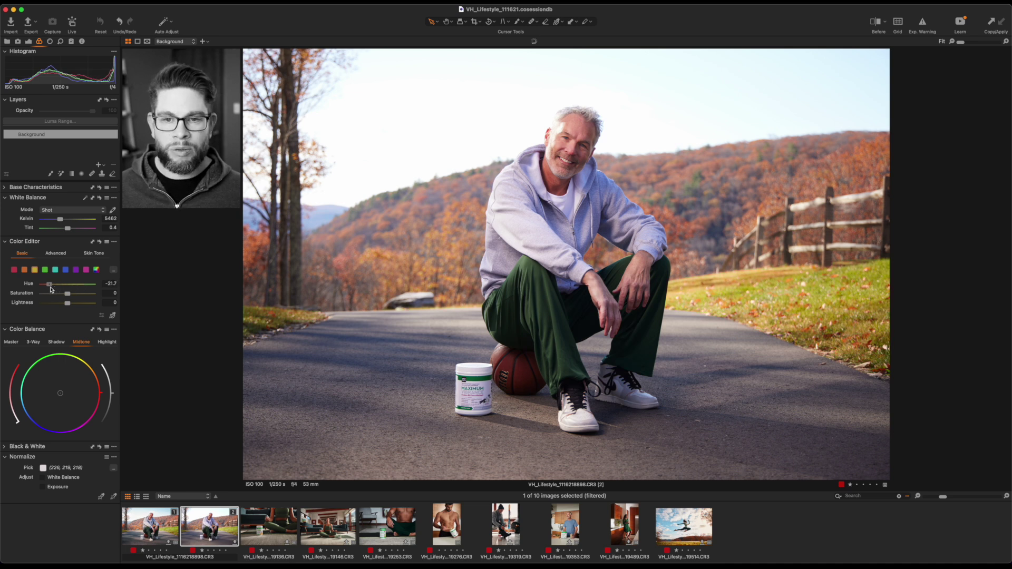
pyautogui.moveTo(51, 289); pyautogui.dragTo(83, 288)
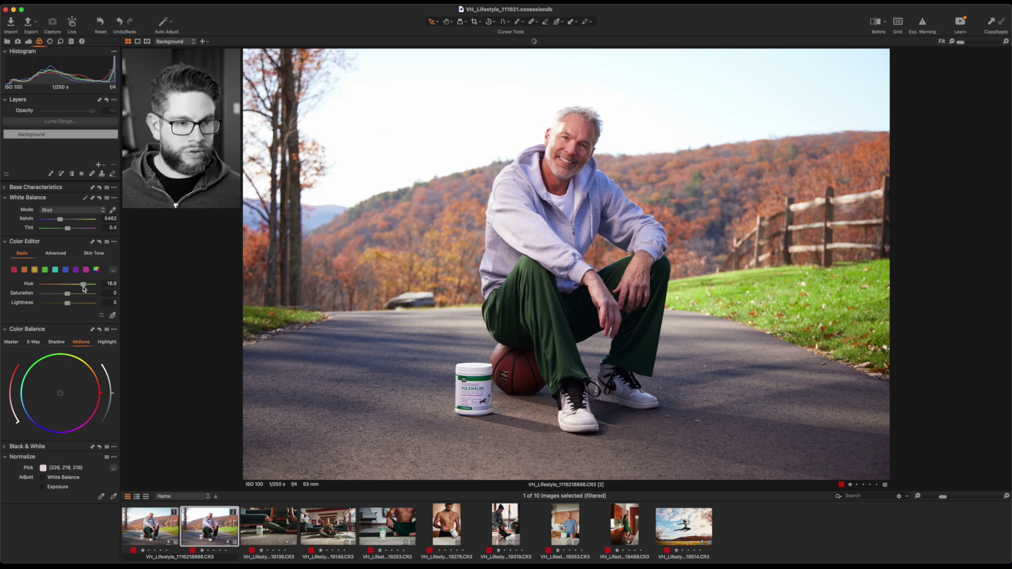
pyautogui.press('super+z')
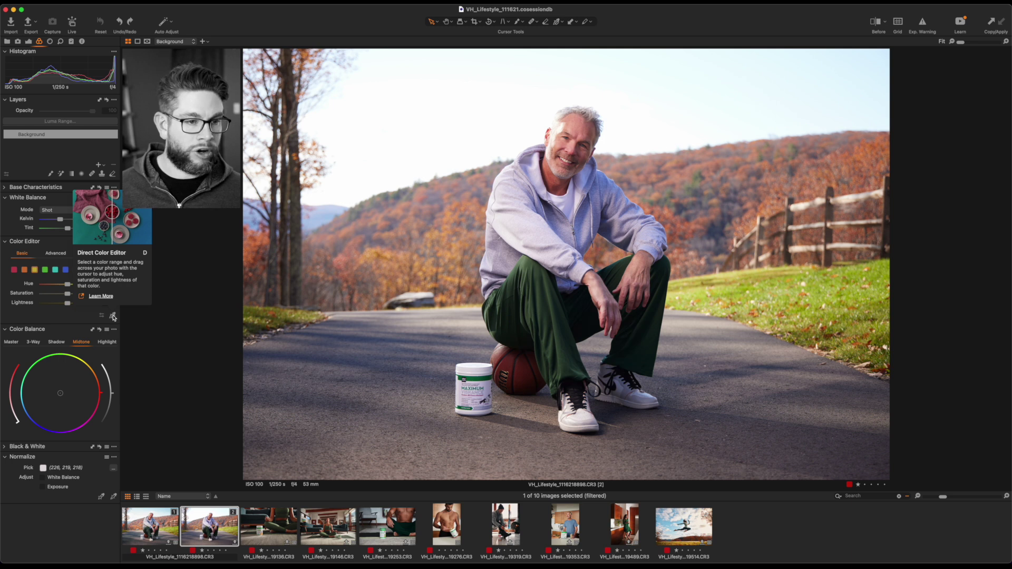
# Step: Direct-edit the grass, hoodie (saturation -25) and trousers (Hue 14.3, Saturation 0.9), then view direct-edit settings
pyautogui.click(113, 316)
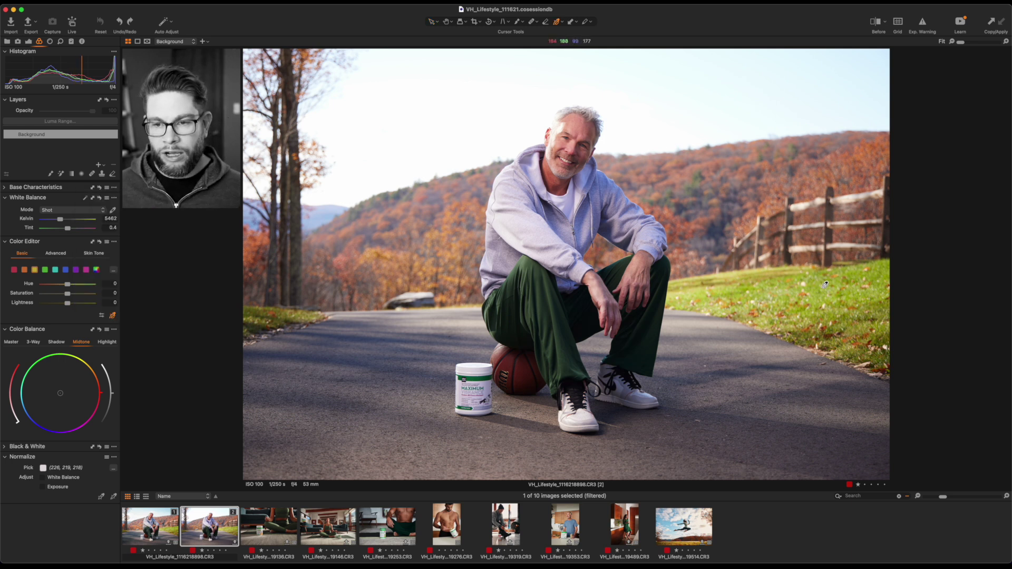
pyautogui.moveTo(822, 290); pyautogui.dragTo(818, 254)
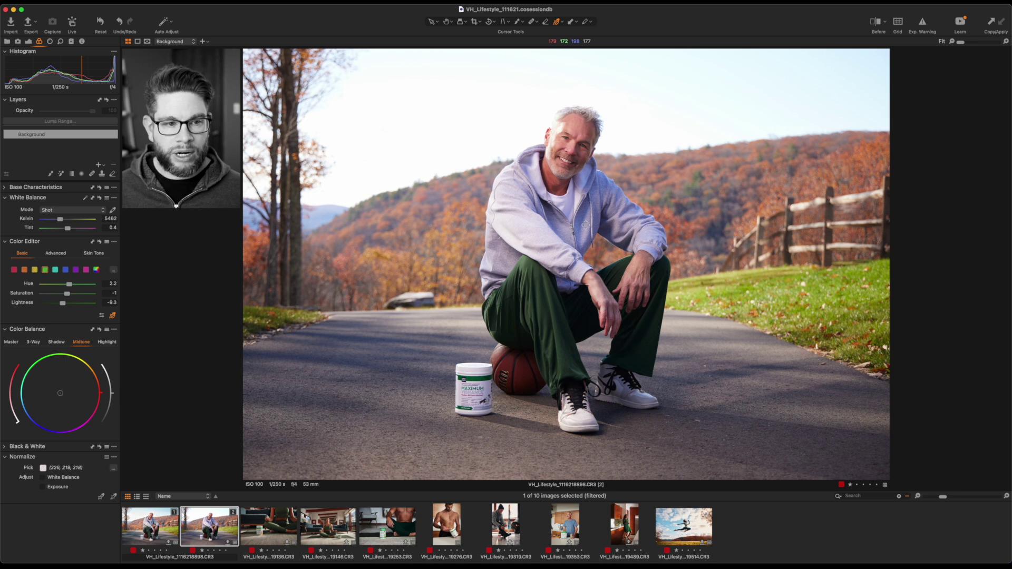
pyautogui.click(587, 230)
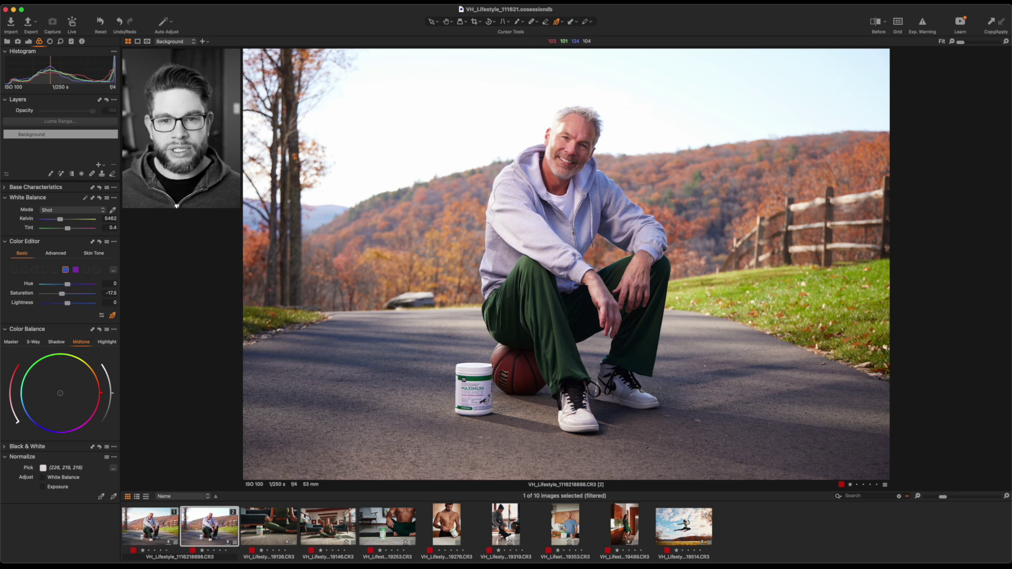
pyautogui.moveTo(587, 230); pyautogui.dragTo(534, 233)
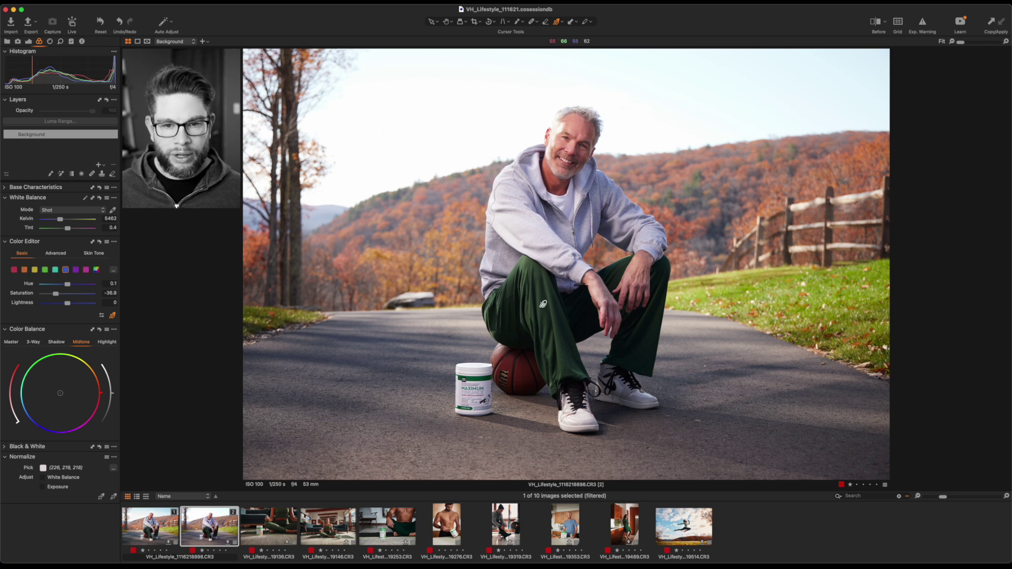
pyautogui.moveTo(541, 306); pyautogui.dragTo(553, 306)
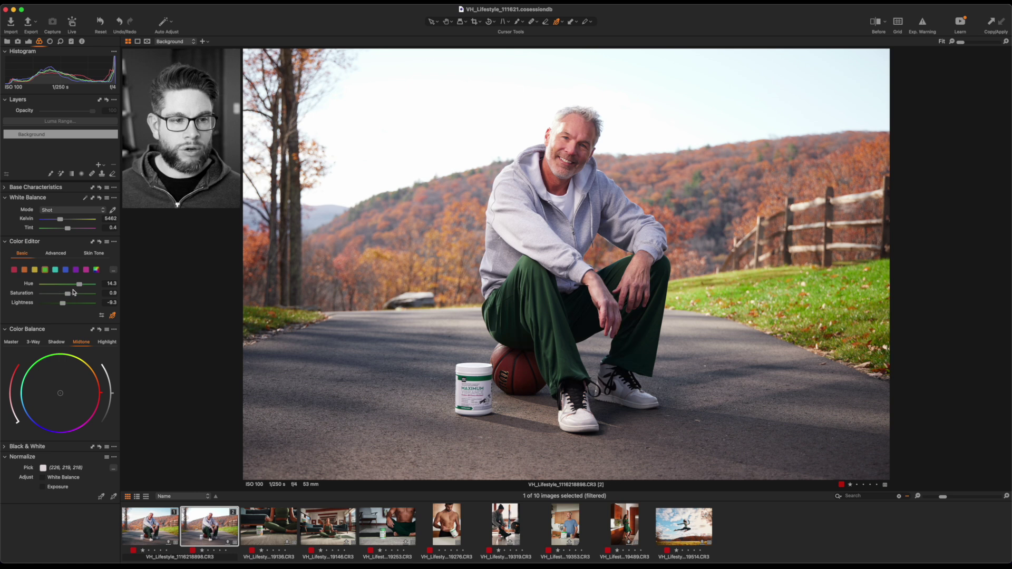
pyautogui.click(103, 317)
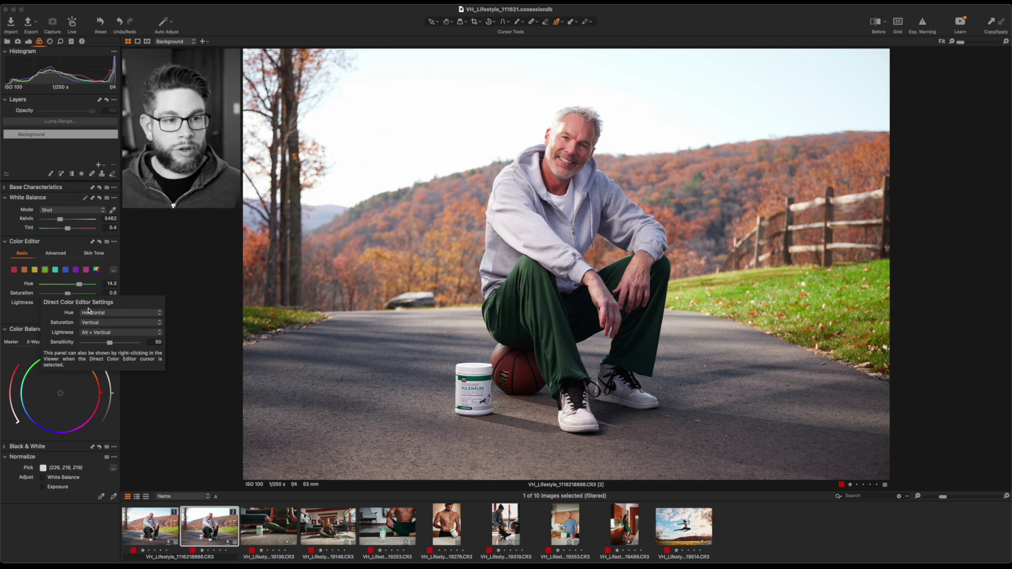
# Step: Close the direct colour editor settings and switch to the Advanced colour editor
pyautogui.click(31, 317)
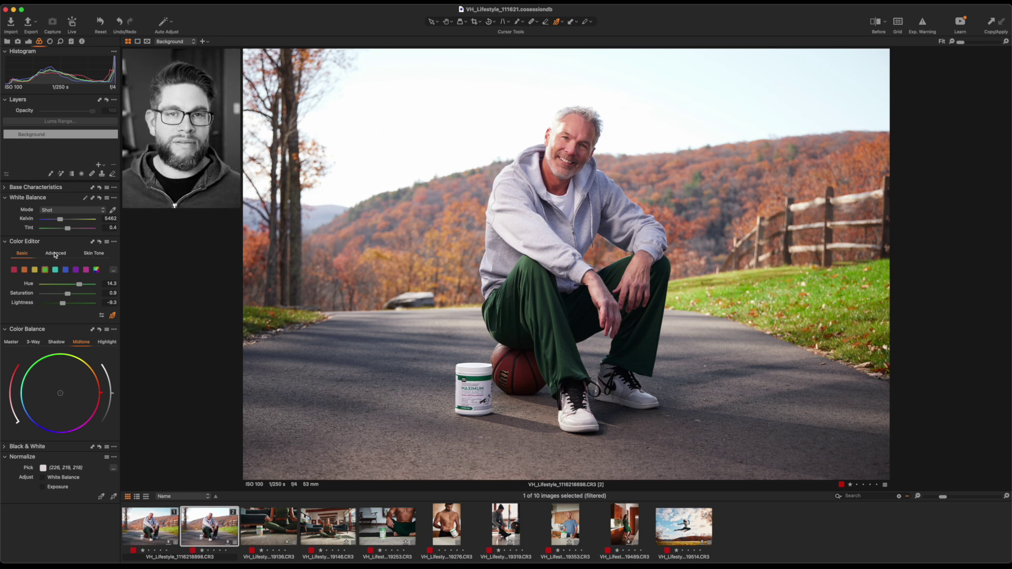
pyautogui.click(53, 253)
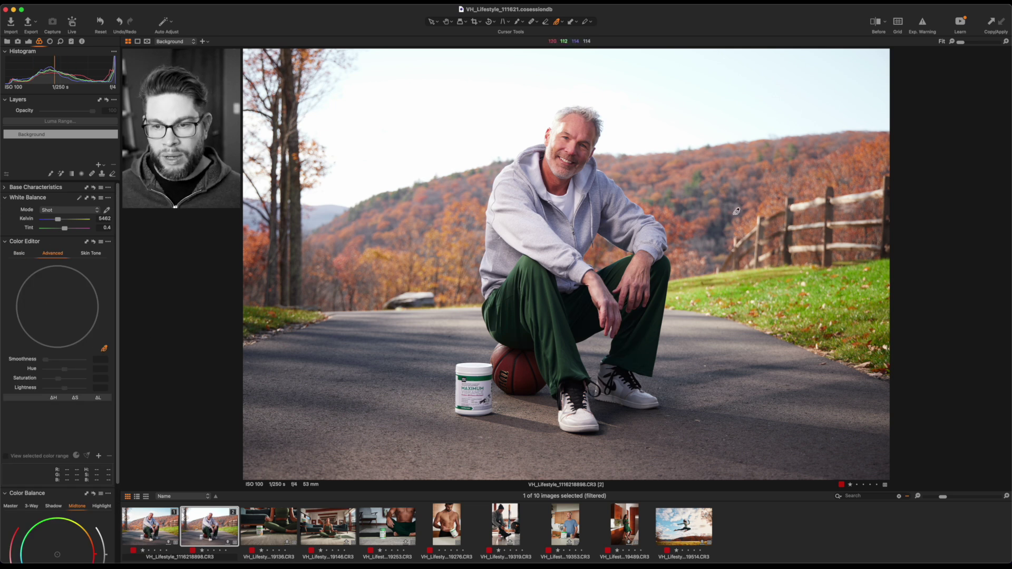
# Step: Sample the grass as a new yellow-green range and preview only that range in colour
pyautogui.click(819, 285)
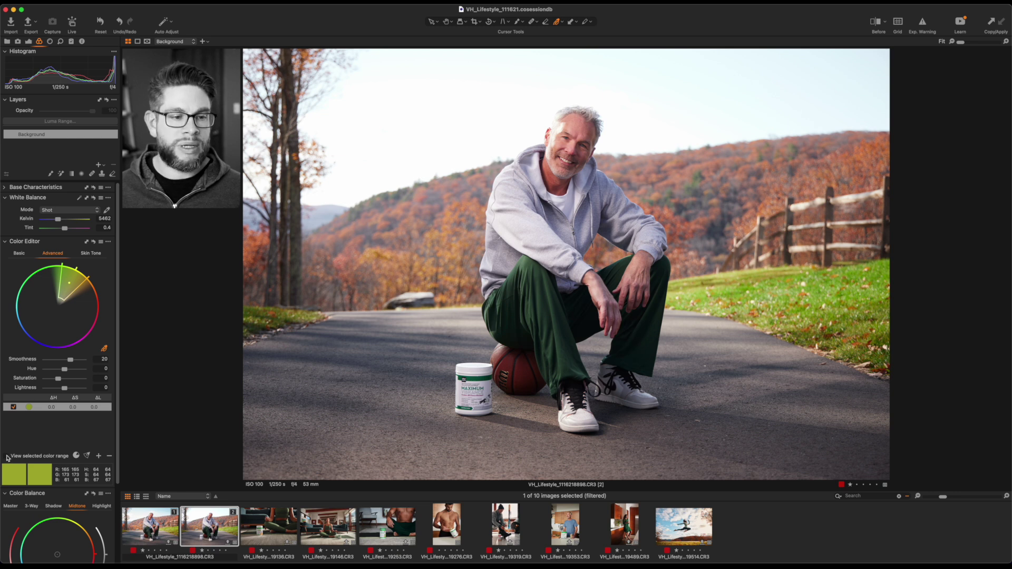
pyautogui.click(7, 456)
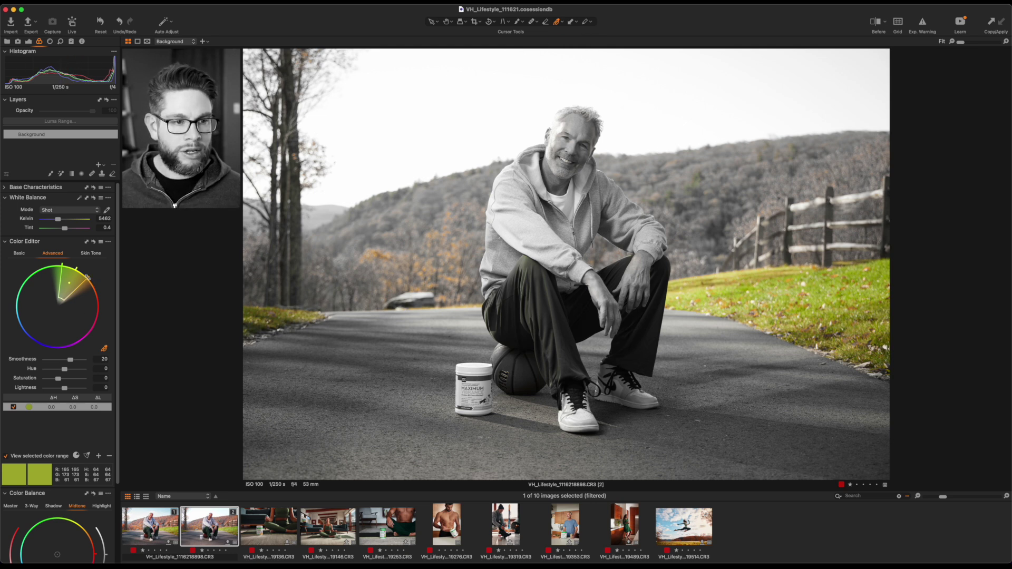
# Step: Narrow the grass range's hue and saturation span, set smoothness to 19.8, then restore full colour
pyautogui.moveTo(88, 277); pyautogui.dragTo(83, 270)
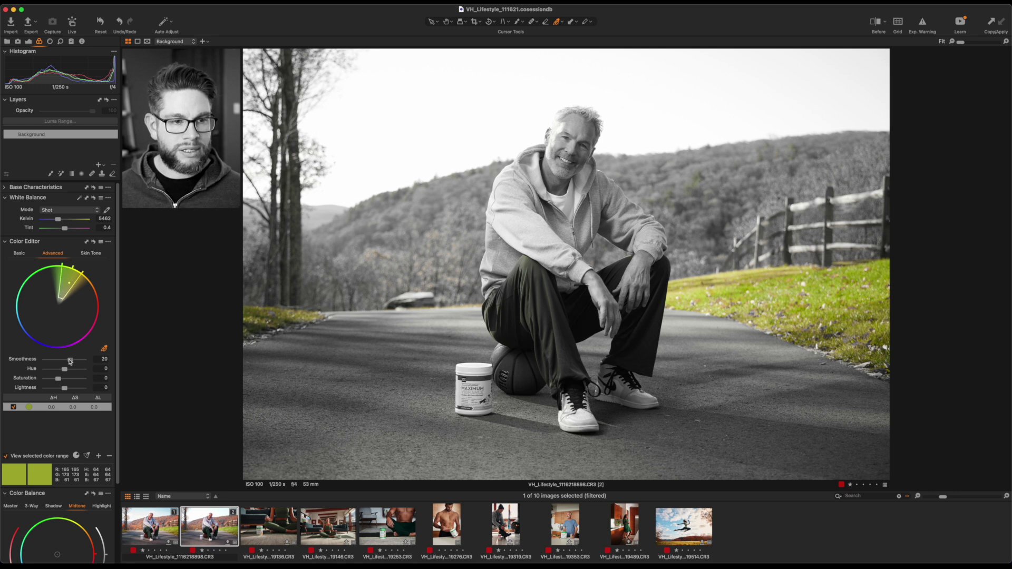
pyautogui.moveTo(70, 361); pyautogui.dragTo(46, 363)
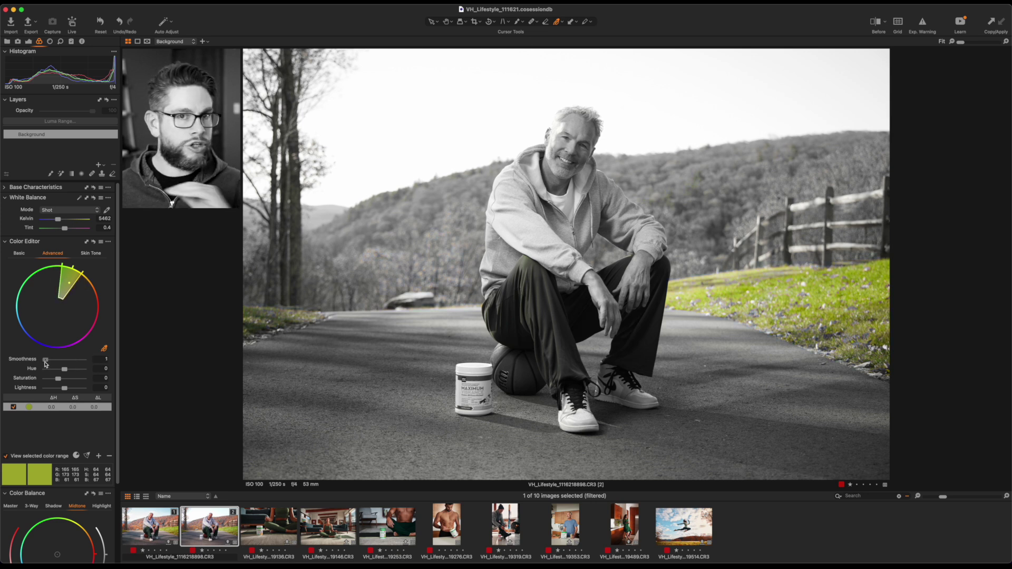
pyautogui.moveTo(46, 363); pyautogui.dragTo(70, 362)
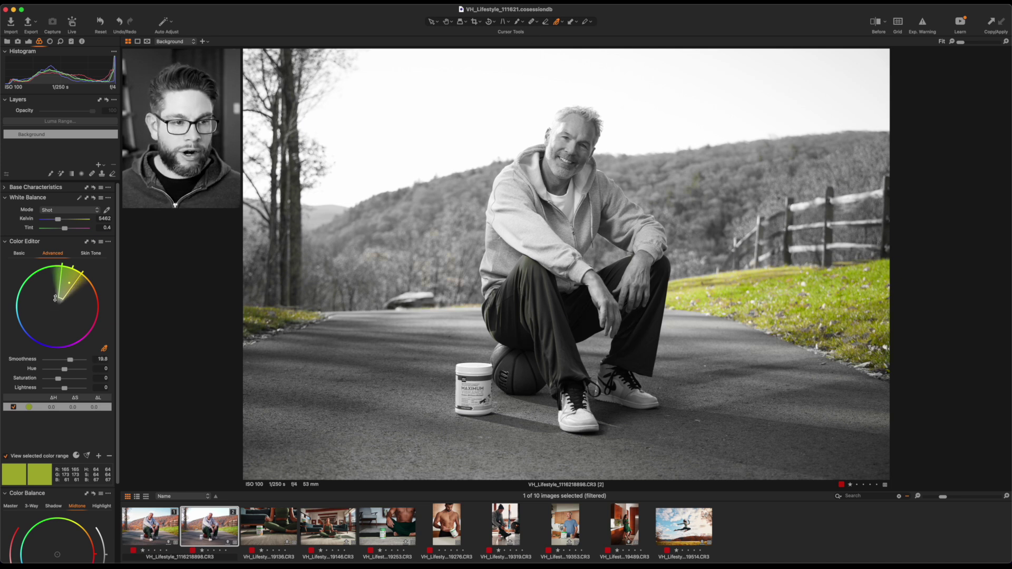
pyautogui.moveTo(61, 291)
pyautogui.mouseDown()
pyautogui.moveTo(67, 282)
pyautogui.moveTo(61, 301)
pyautogui.mouseUp()
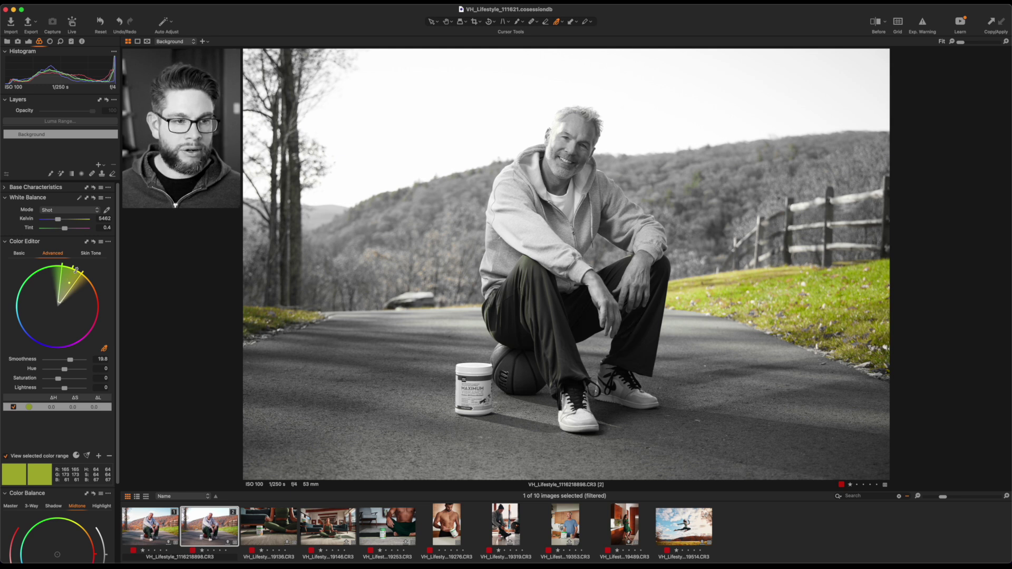
pyautogui.moveTo(76, 270)
pyautogui.mouseDown()
pyautogui.moveTo(72, 290)
pyautogui.moveTo(77, 271)
pyautogui.mouseUp()
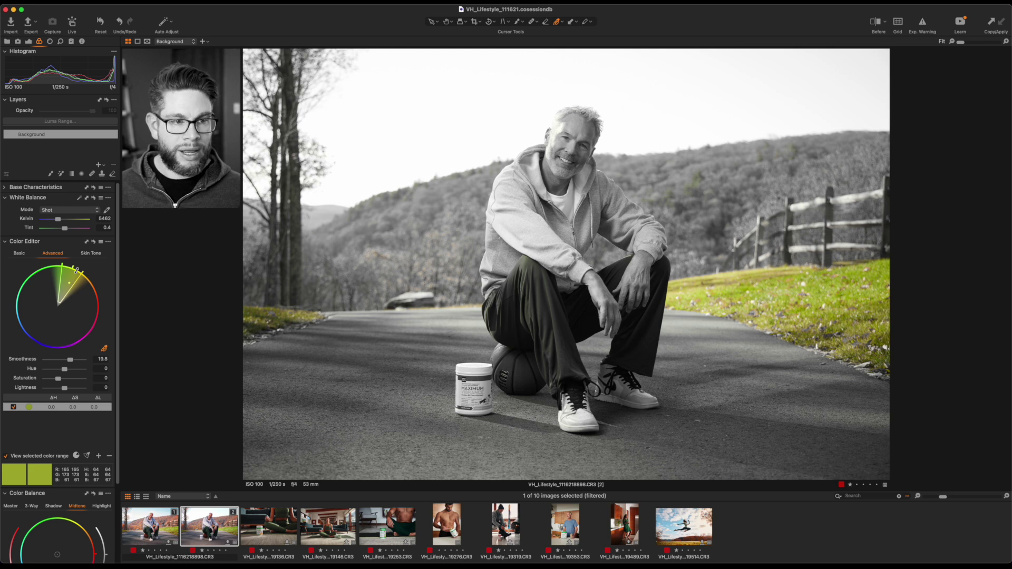
pyautogui.moveTo(74, 268); pyautogui.dragTo(95, 296)
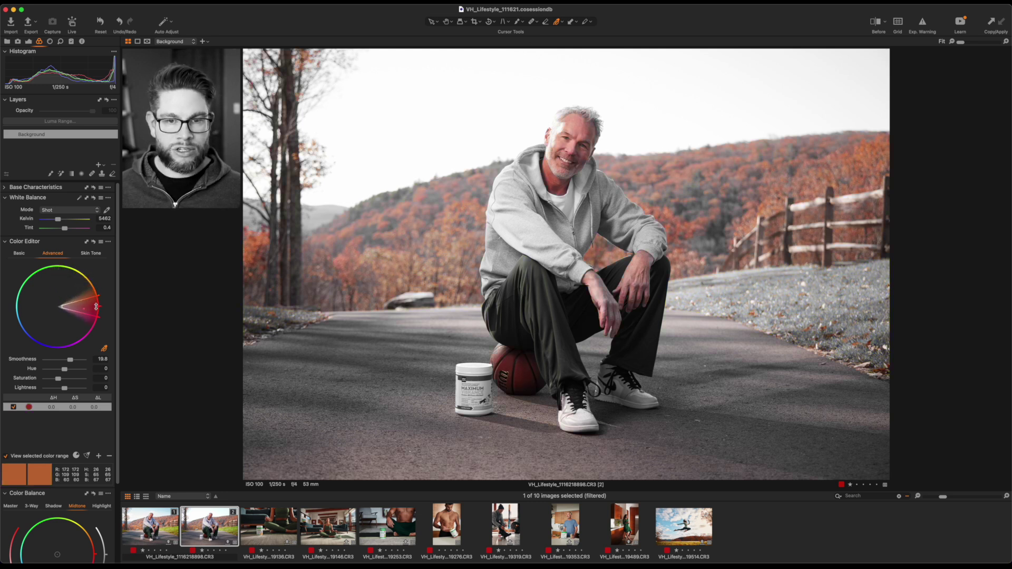
pyautogui.moveTo(96, 306); pyautogui.dragTo(73, 268)
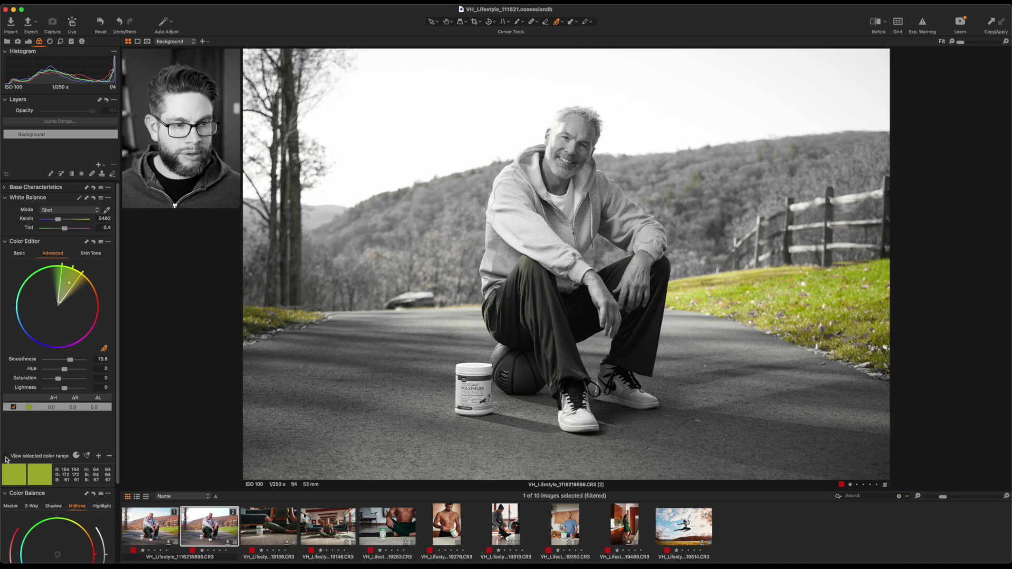
pyautogui.click(7, 459)
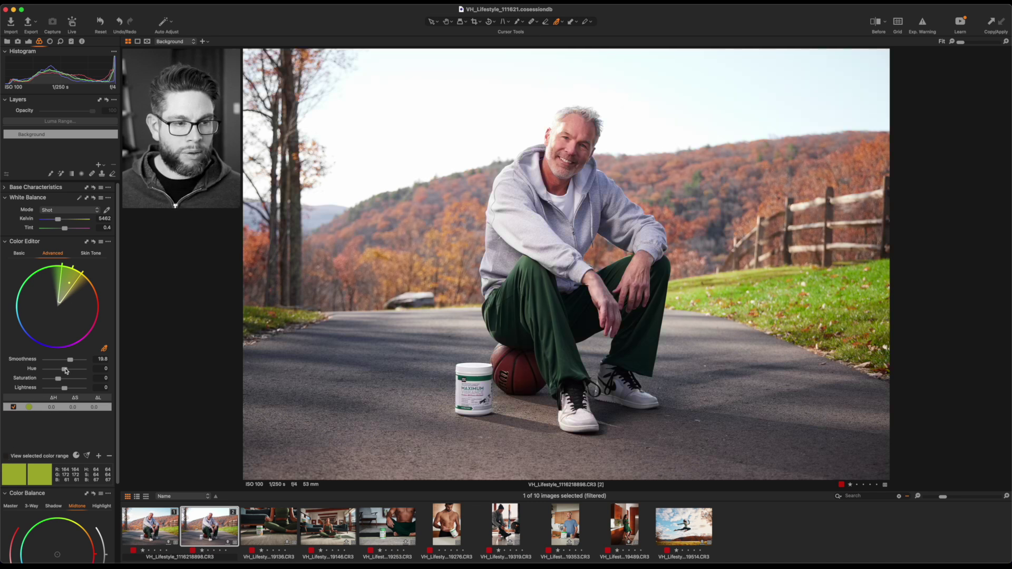
# Step: Shift the grass range to Hue 12.4, Saturation -43.7 and sample the face's skin as a new range
pyautogui.moveTo(65, 371)
pyautogui.mouseDown()
pyautogui.moveTo(77, 372)
pyautogui.moveTo(52, 381)
pyautogui.mouseUp()
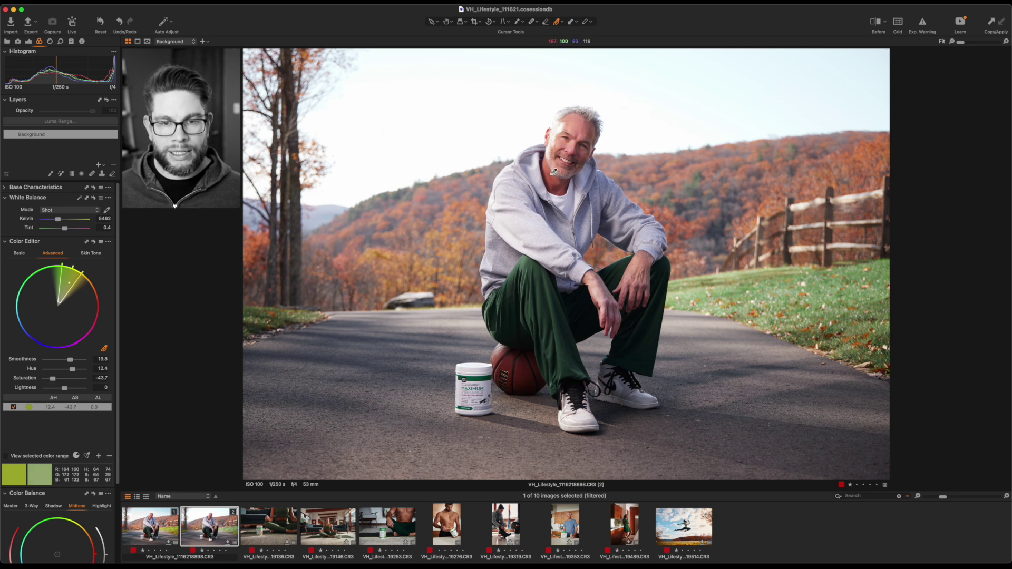
pyautogui.click(554, 172)
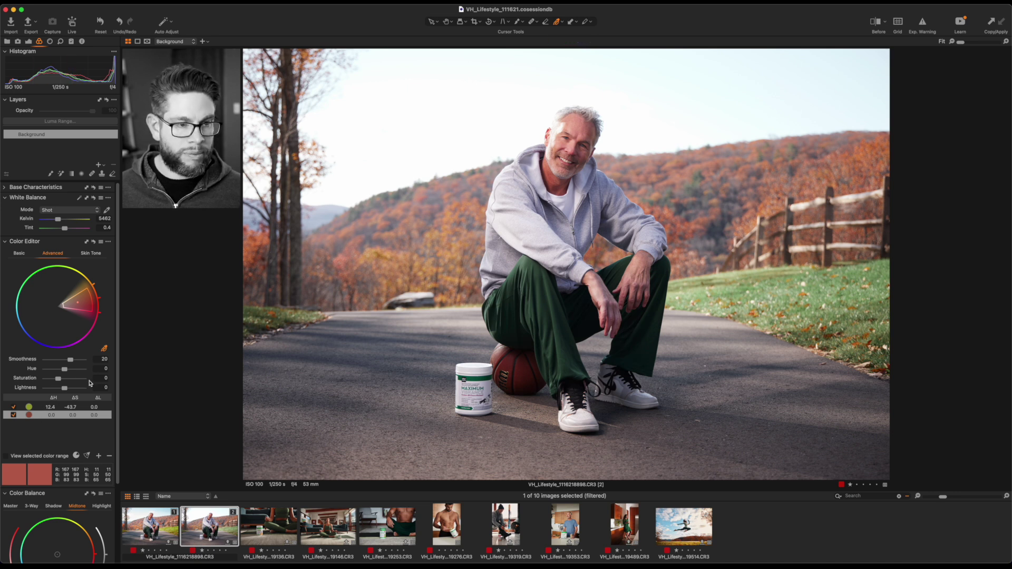
# Step: Narrow the skin-tone range, set Saturation -14.2 and Lightness 10.1, and toggle it to compare
pyautogui.moveTo(65, 372); pyautogui.dragTo(63, 371)
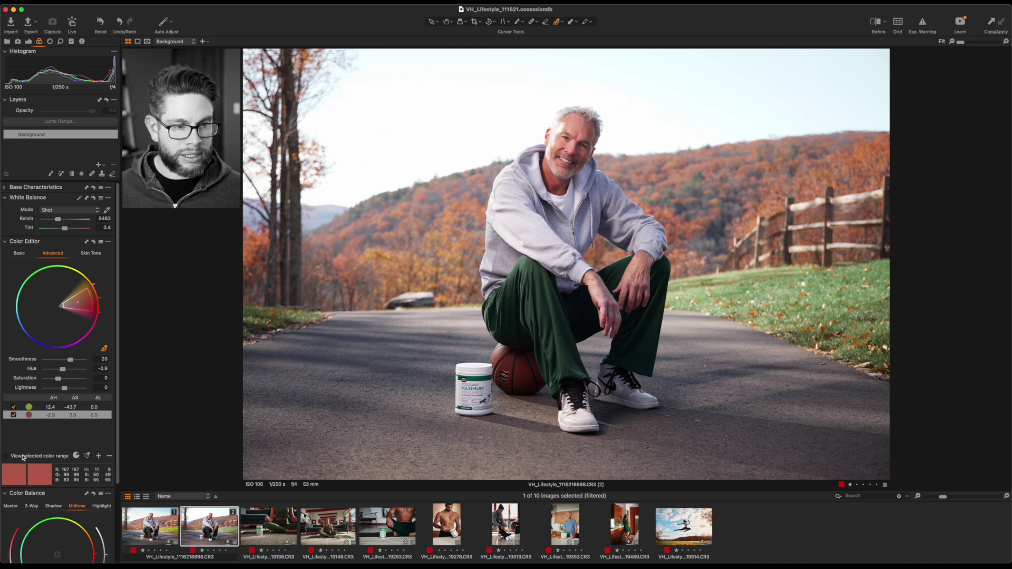
pyautogui.click(24, 455)
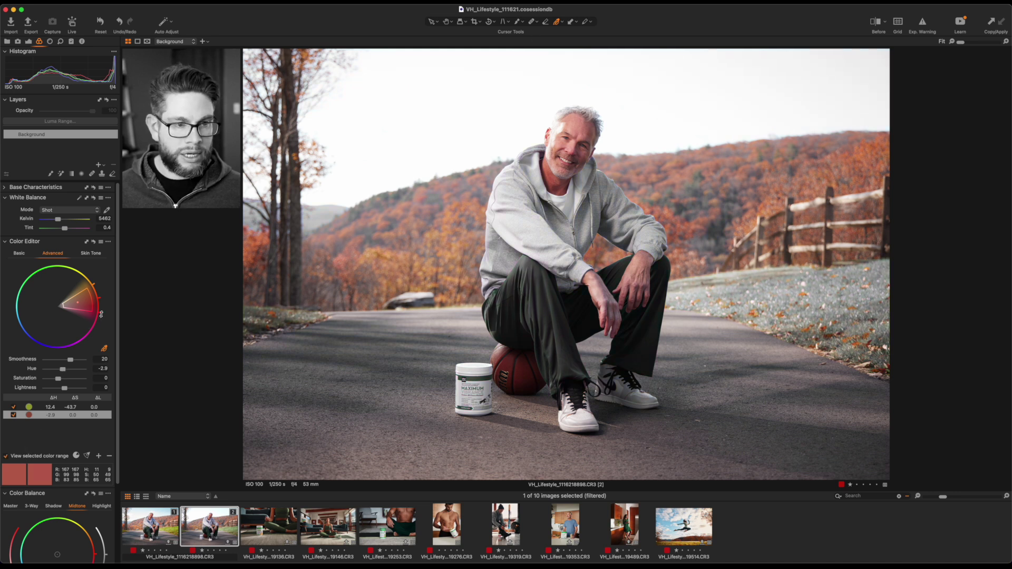
pyautogui.moveTo(95, 285); pyautogui.dragTo(98, 294)
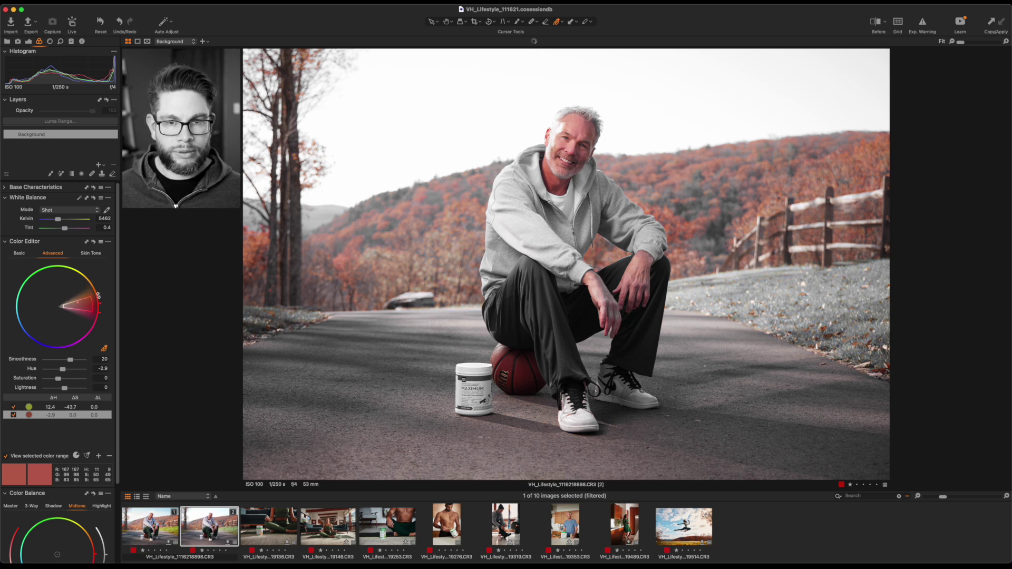
pyautogui.click(33, 455)
pyautogui.moveTo(58, 379); pyautogui.dragTo(66, 390)
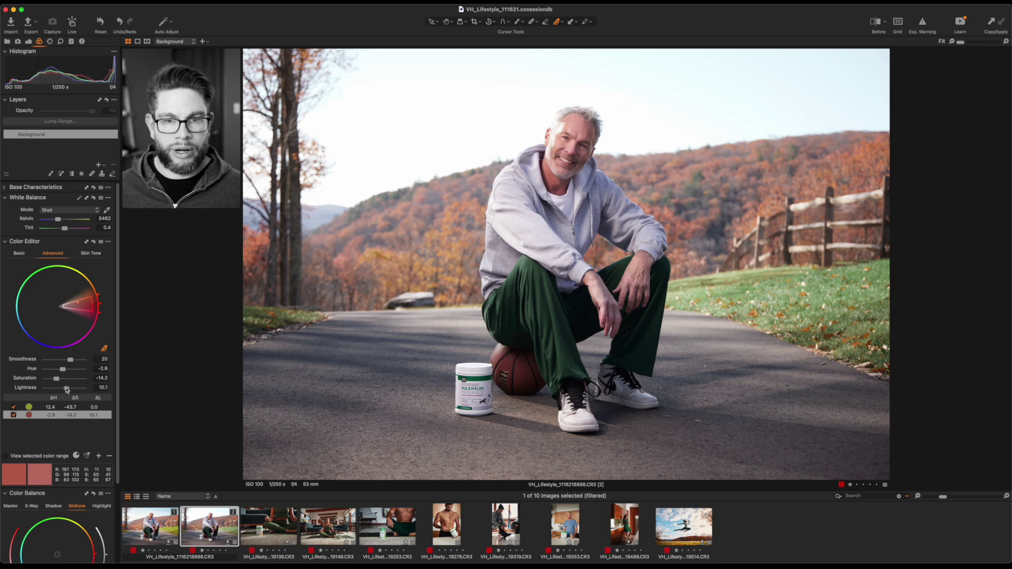
pyautogui.click(14, 416)
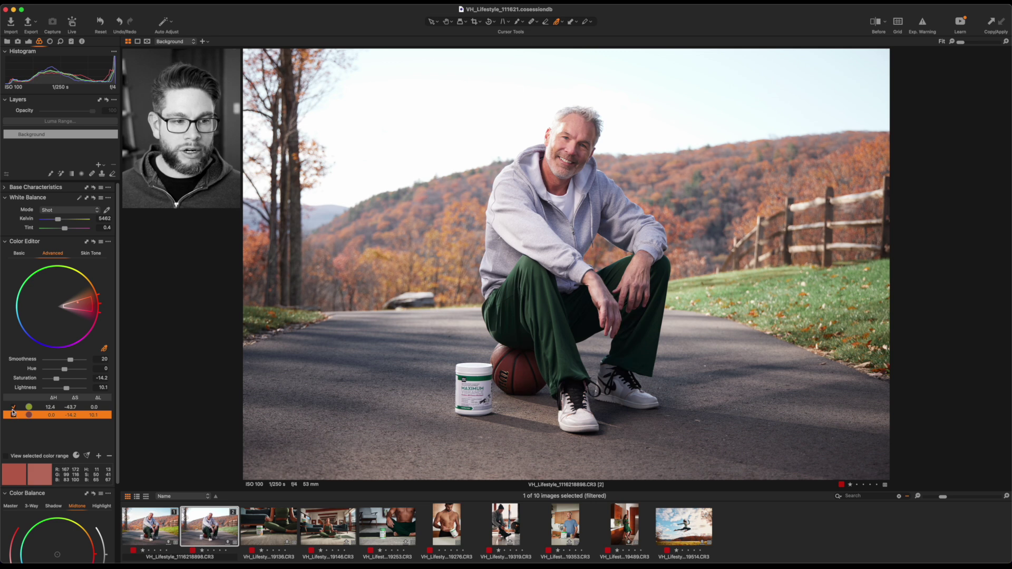
pyautogui.click(13, 412)
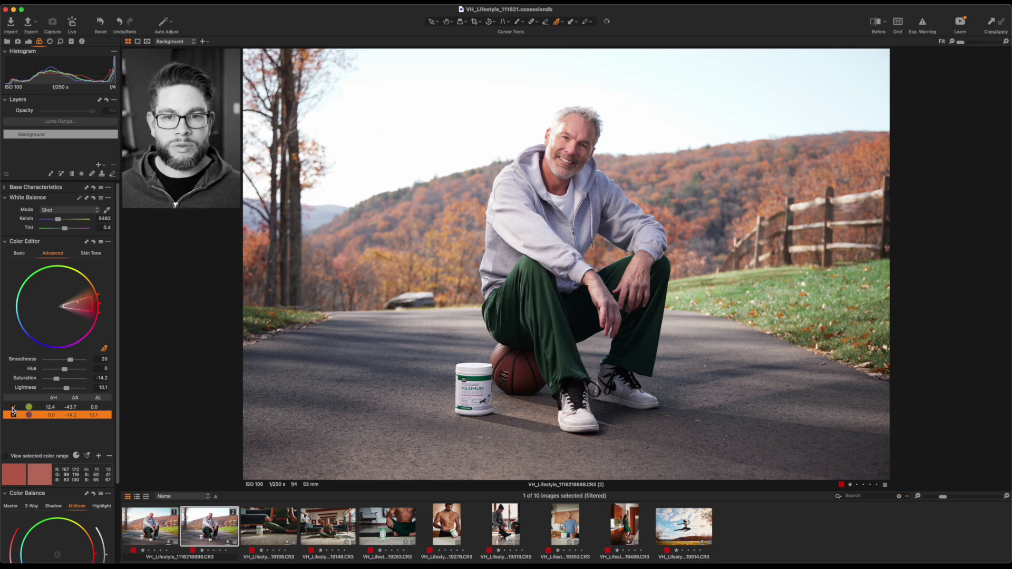
# Step: Zero the trouser colour's hue, saturation and lightness sliders in the basic Color Editor
pyautogui.click(19, 254)
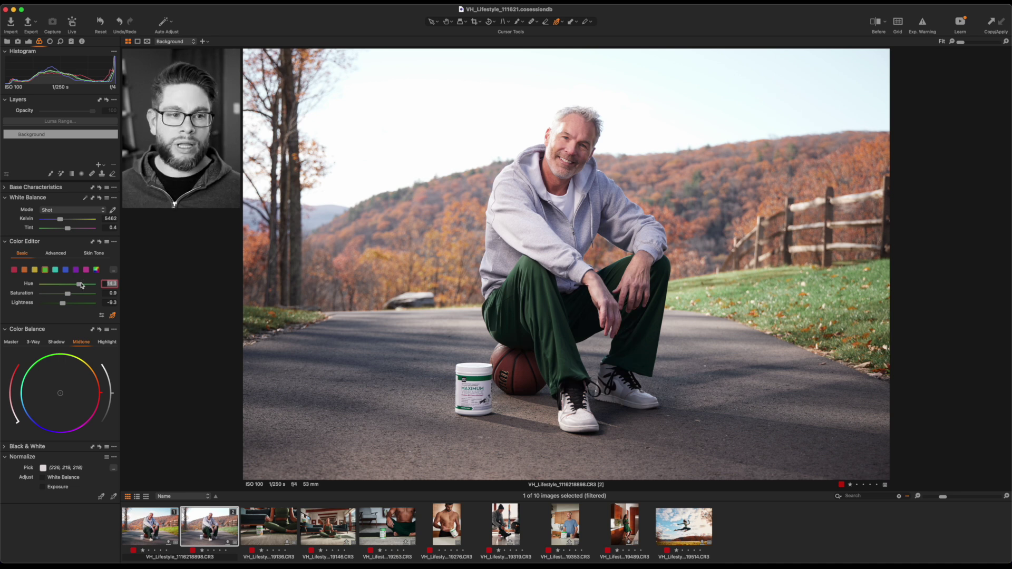
pyautogui.doubleClick(29, 284)
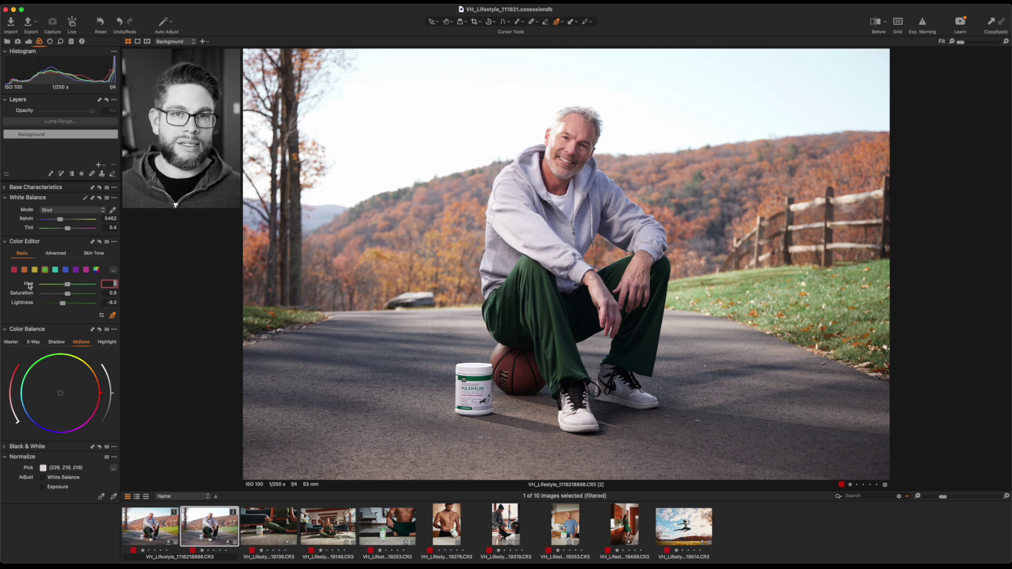
pyautogui.press('super+z')
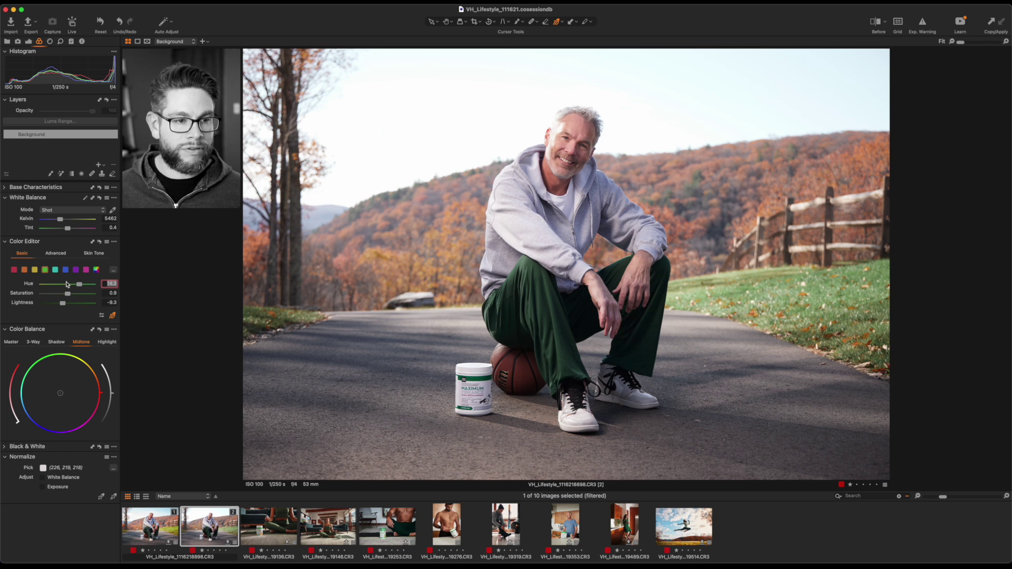
pyautogui.doubleClick(79, 285)
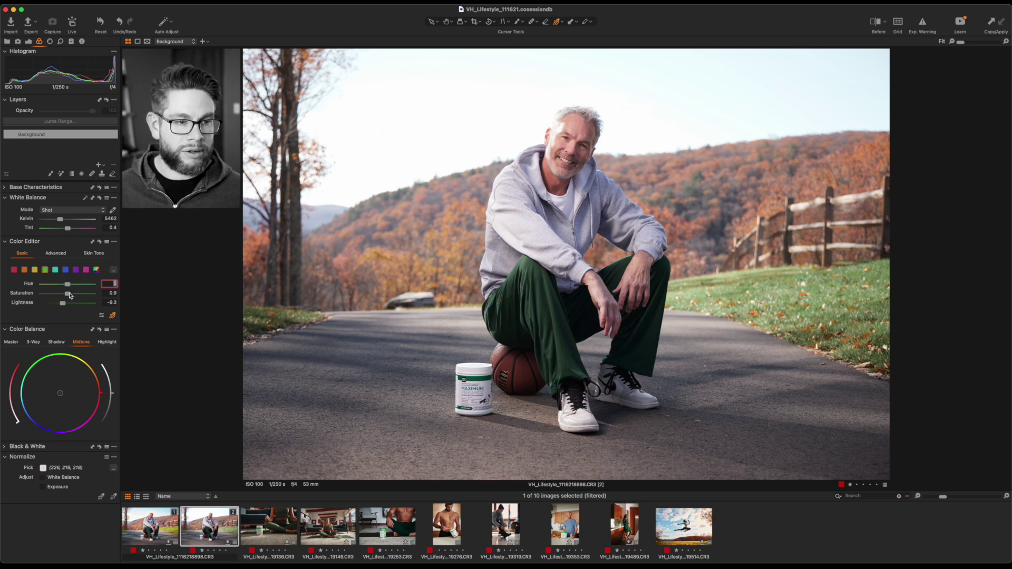
pyautogui.doubleClick(68, 294)
pyautogui.doubleClick(64, 303)
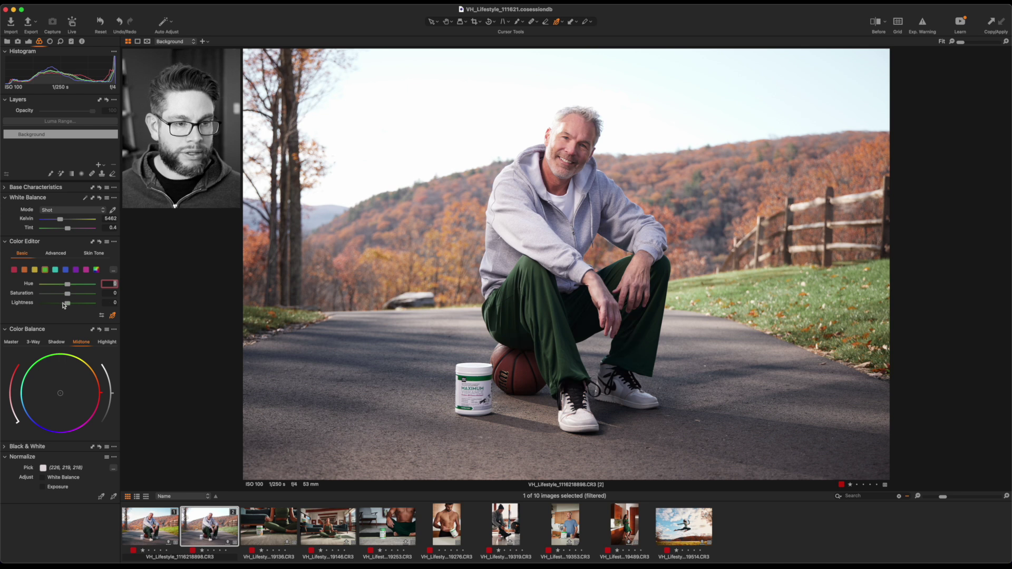
# Step: Reset all Color Editor adjustments on this variant and show both variants side by side
pyautogui.click(35, 272)
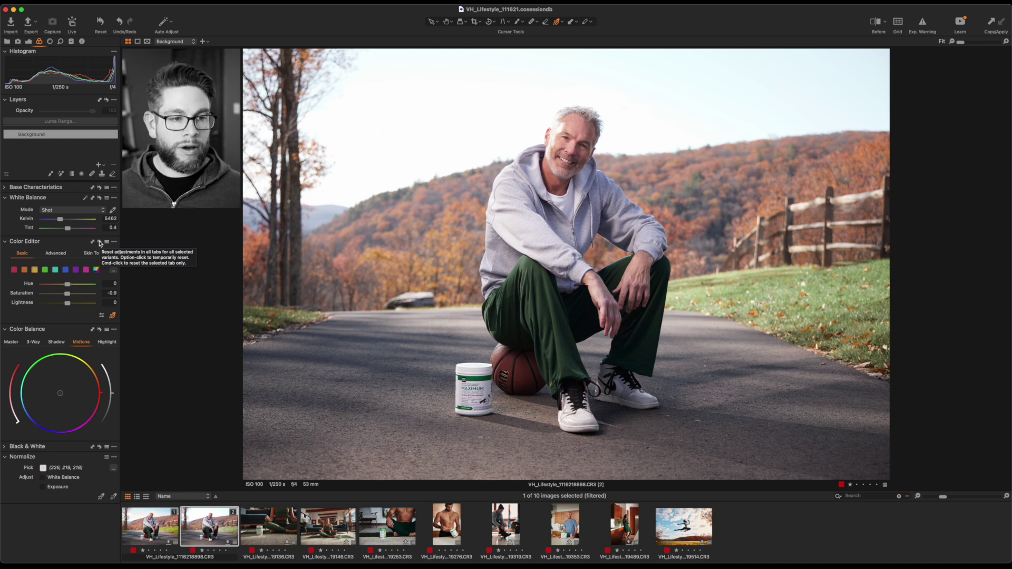
pyautogui.click(100, 243)
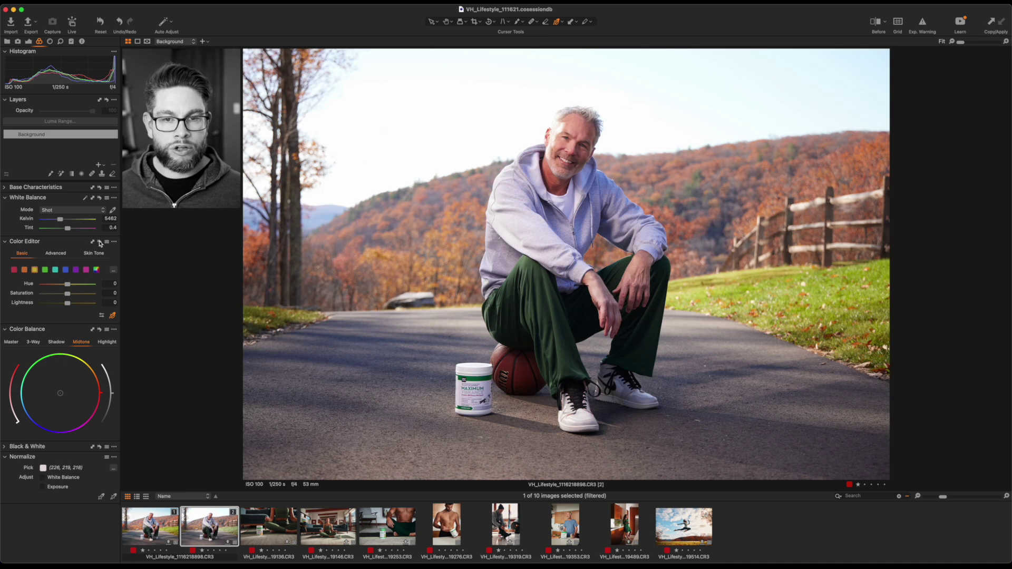
pyautogui.click(100, 243)
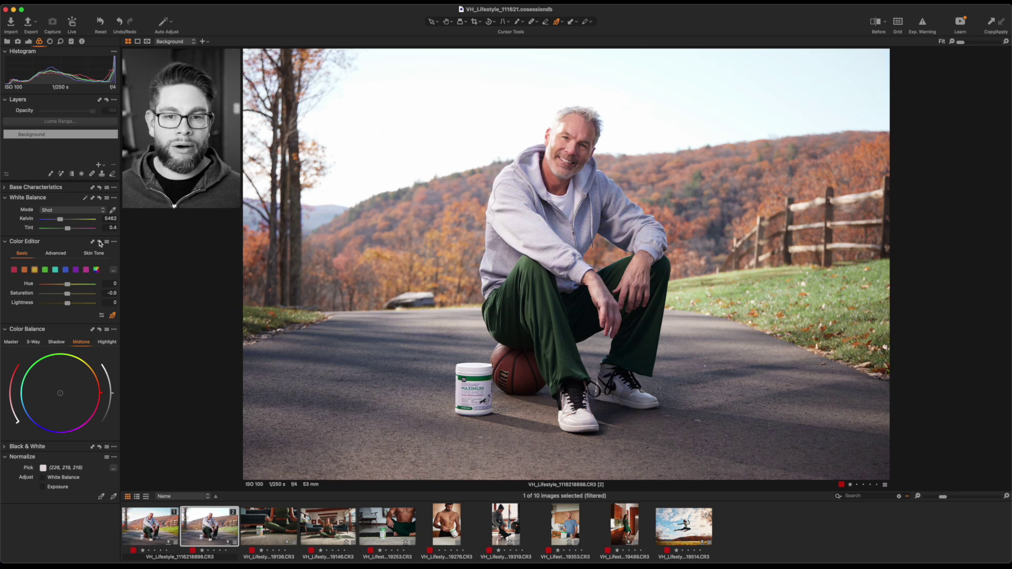
pyautogui.click(101, 243)
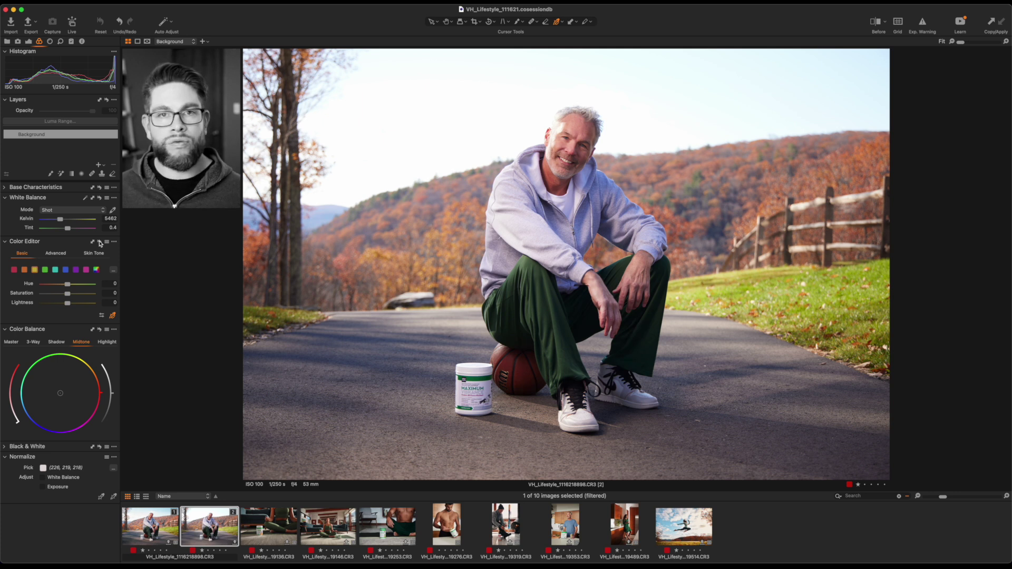
pyautogui.keyDown('super'); pyautogui.click(150, 526); pyautogui.keyUp('super')
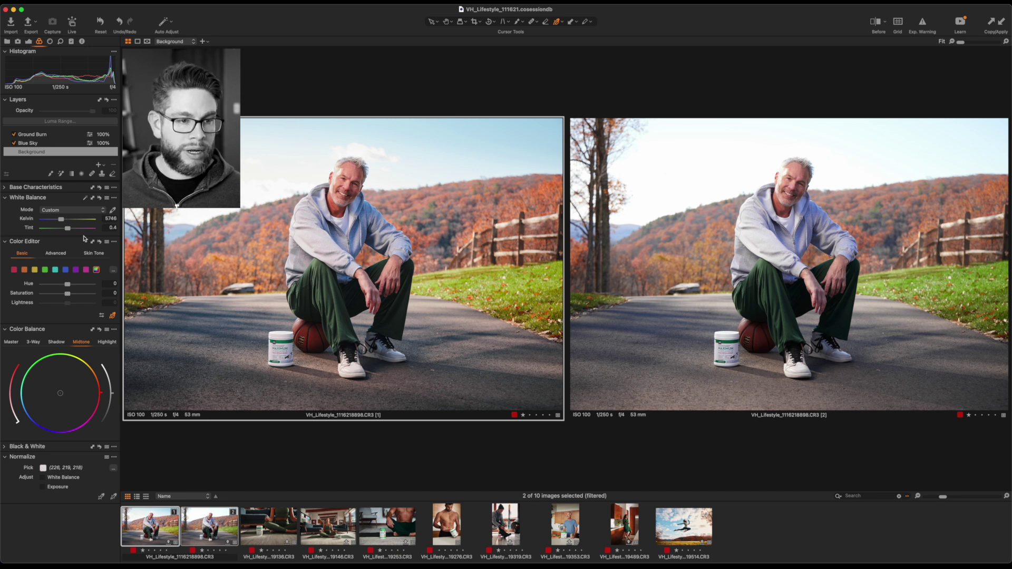
# Step: Check the Skin Tone and Basic Color Editor tabs, then open the Green Vibrance yoga photo 19253
pyautogui.click(89, 255)
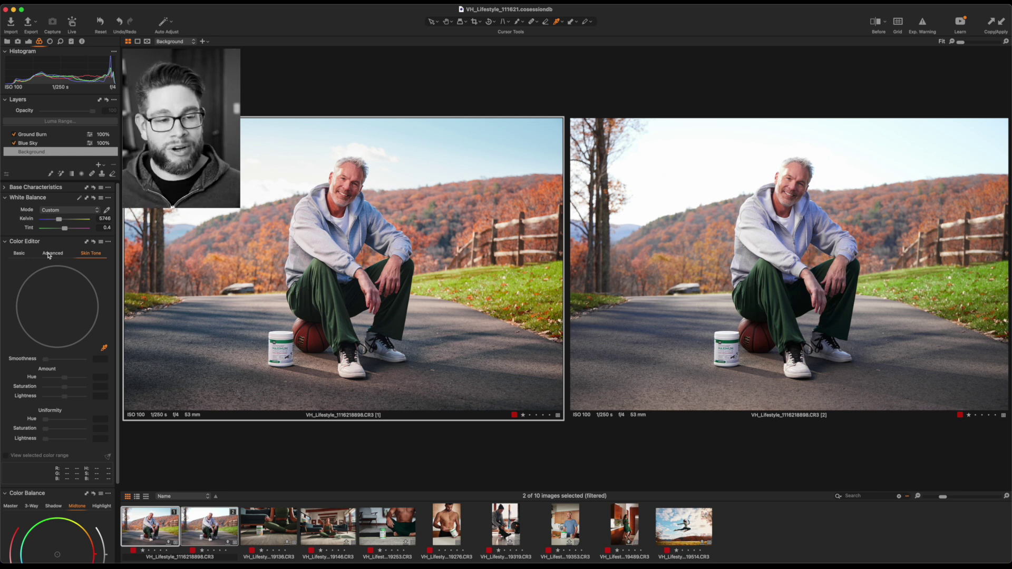
pyautogui.click(22, 254)
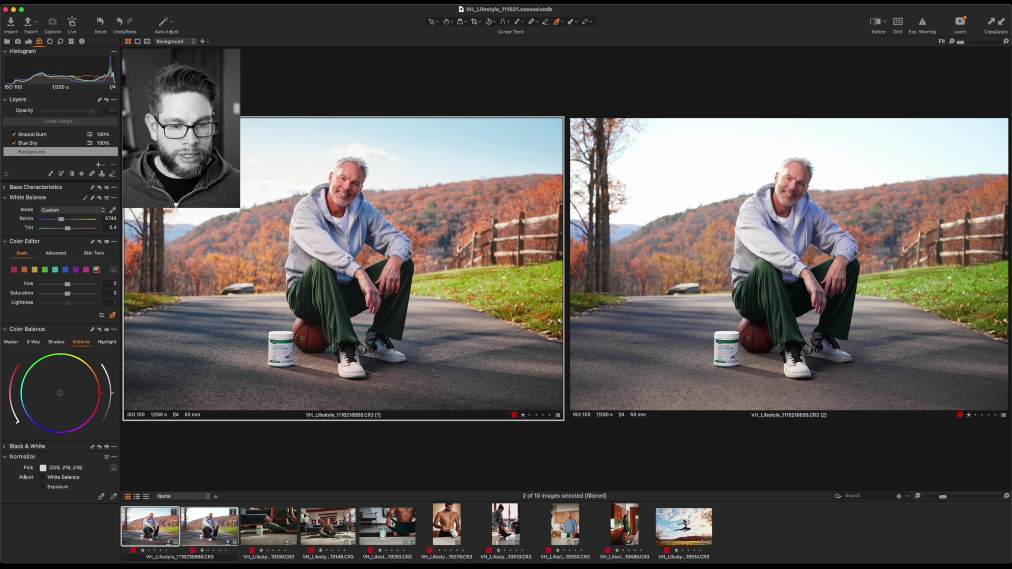
pyautogui.click(392, 524)
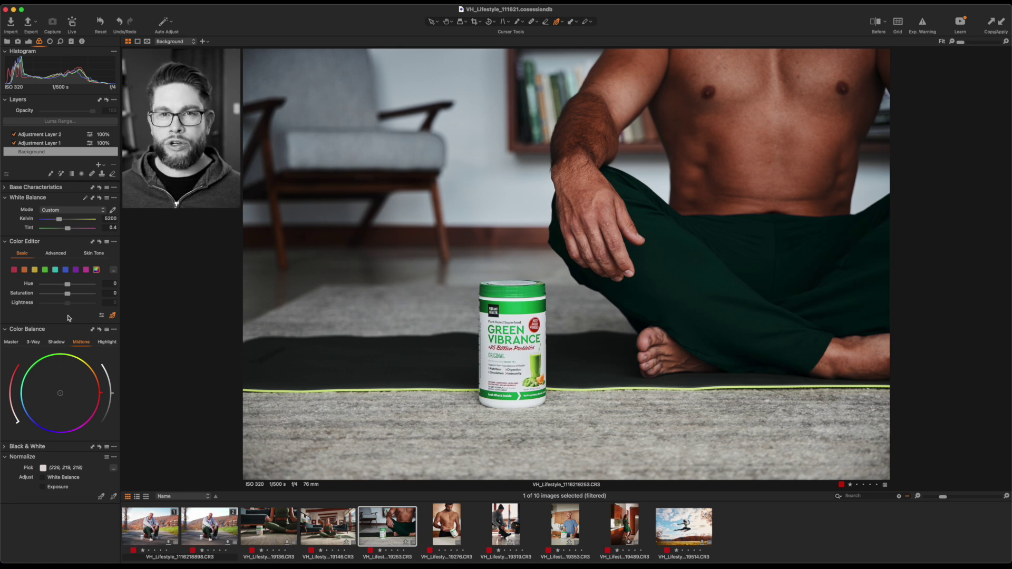
pyautogui.press('y')
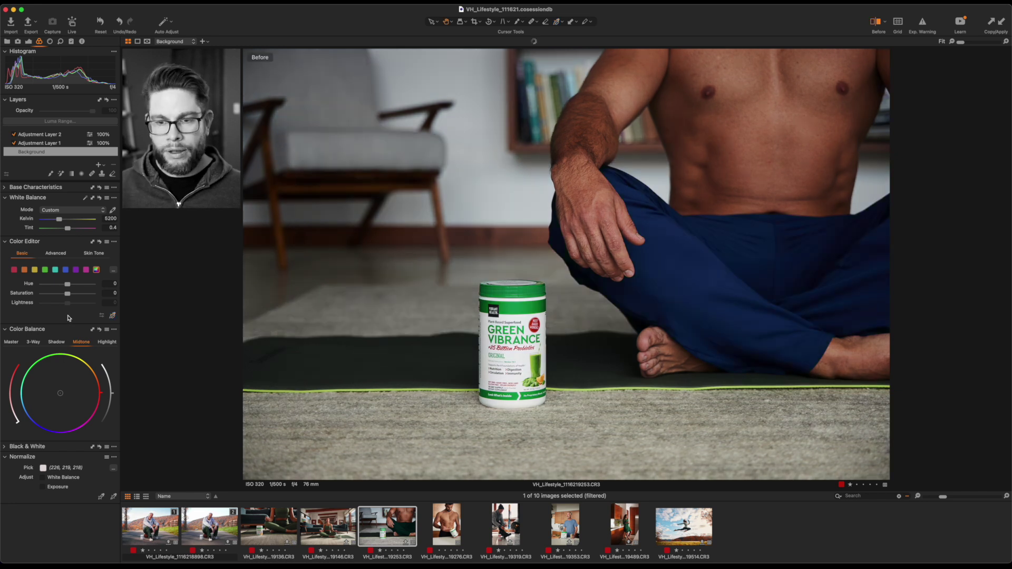
pyautogui.press('y')
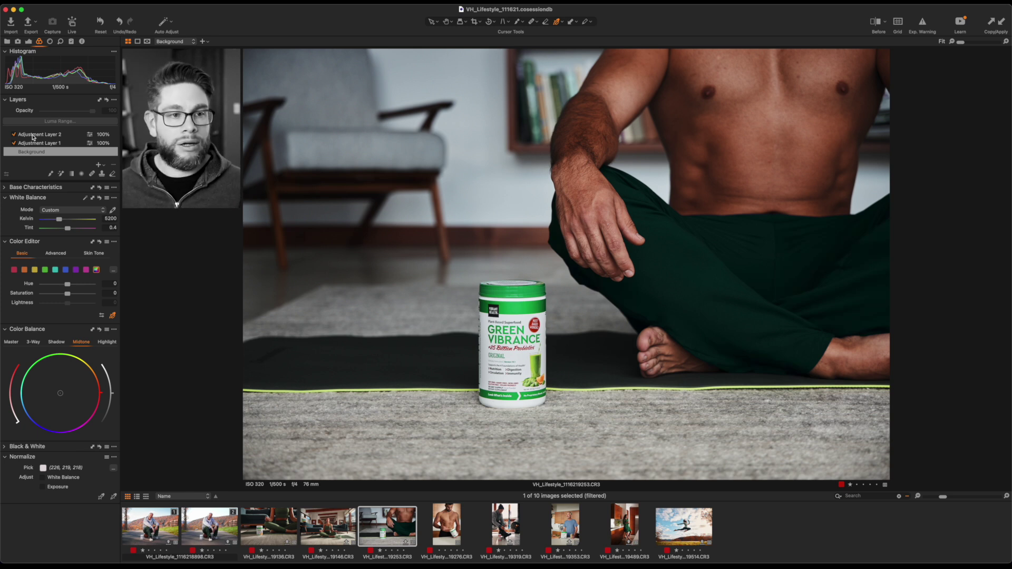
# Step: Turn off both adjustment layers and rename them Base Adjust and Boost Adjust
pyautogui.click(13, 134)
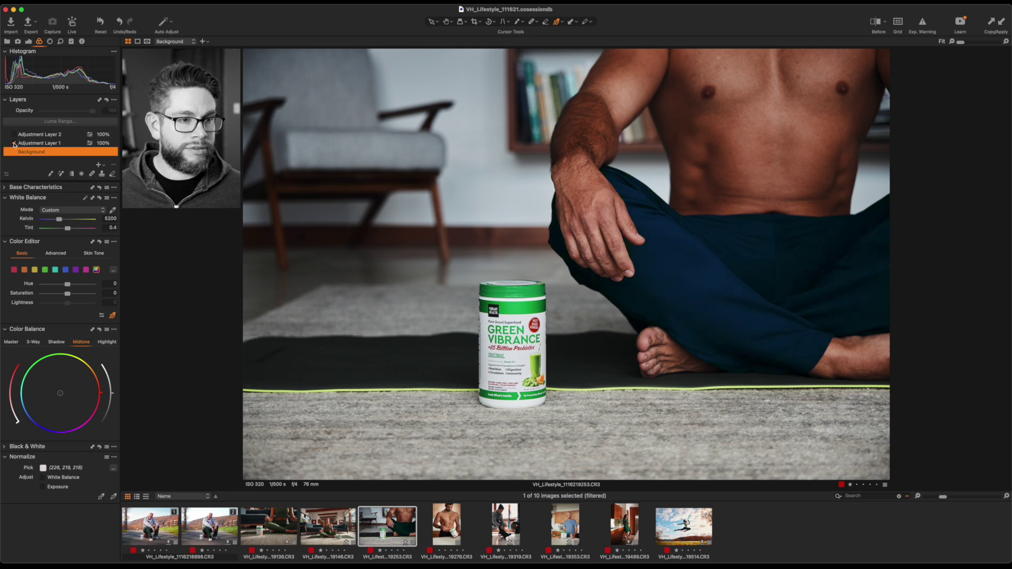
pyautogui.click(13, 143)
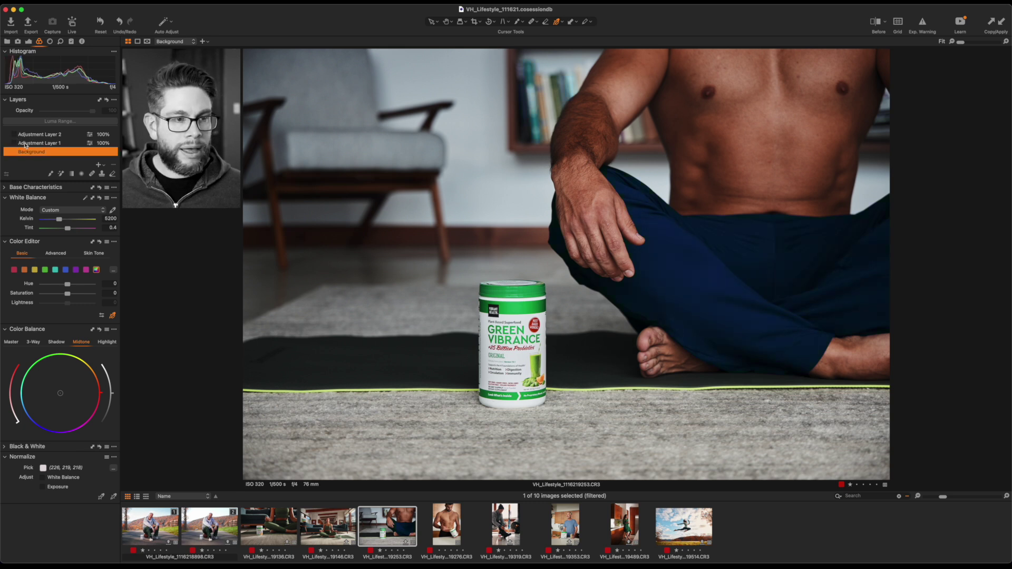
pyautogui.doubleClick(36, 142)
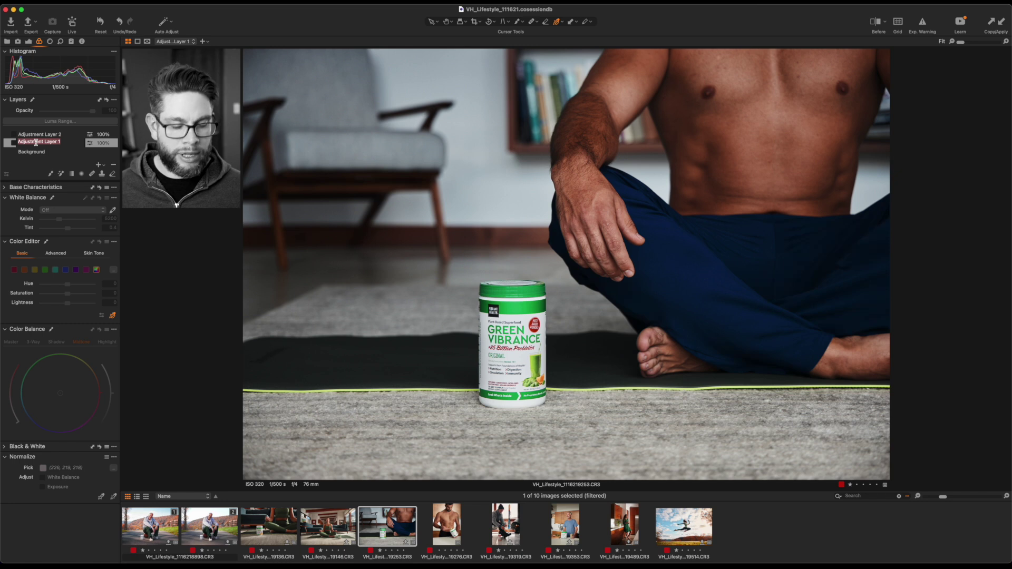
pyautogui.write('Base')
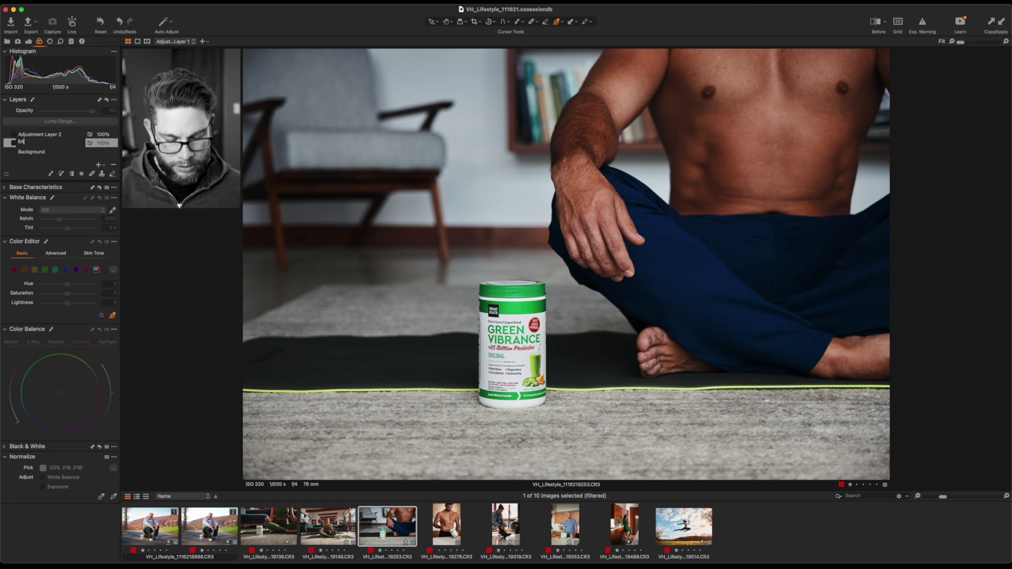
pyautogui.write(' Adj')
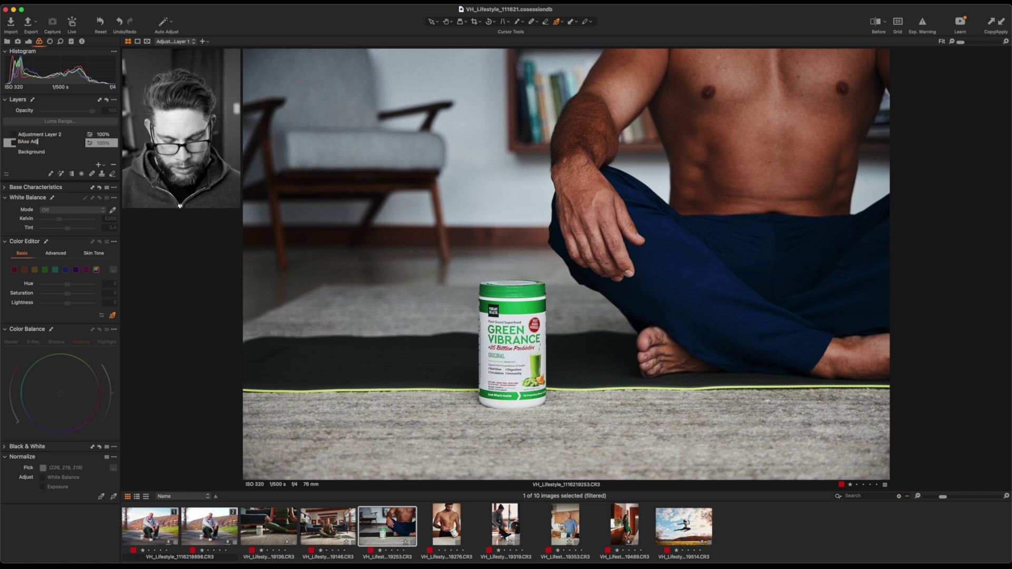
pyautogui.write('ust')
pyautogui.press('Return')
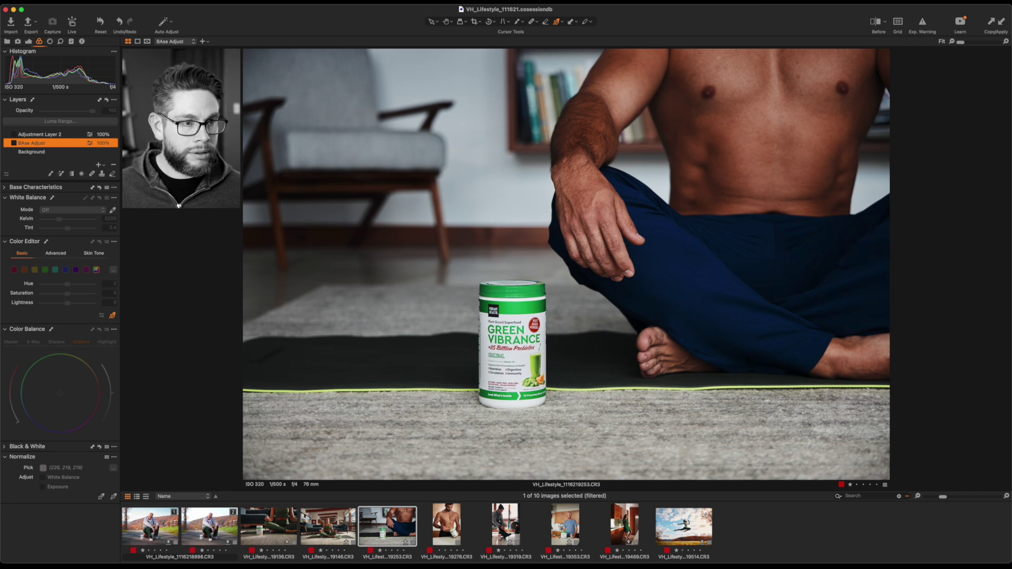
pyautogui.doubleClick(31, 136)
pyautogui.write('B')
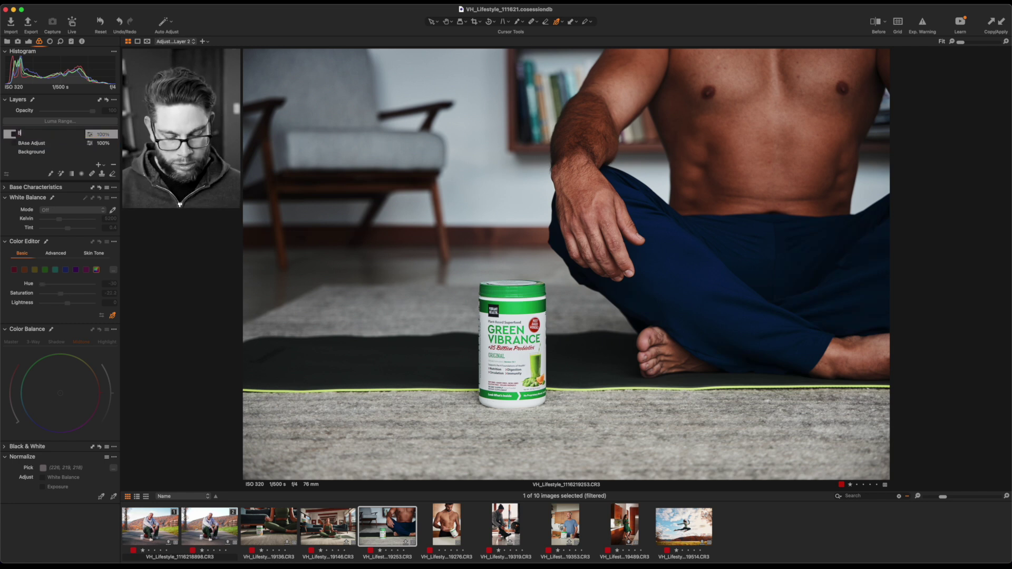
pyautogui.write('oost Adjust')
pyautogui.press('Return')
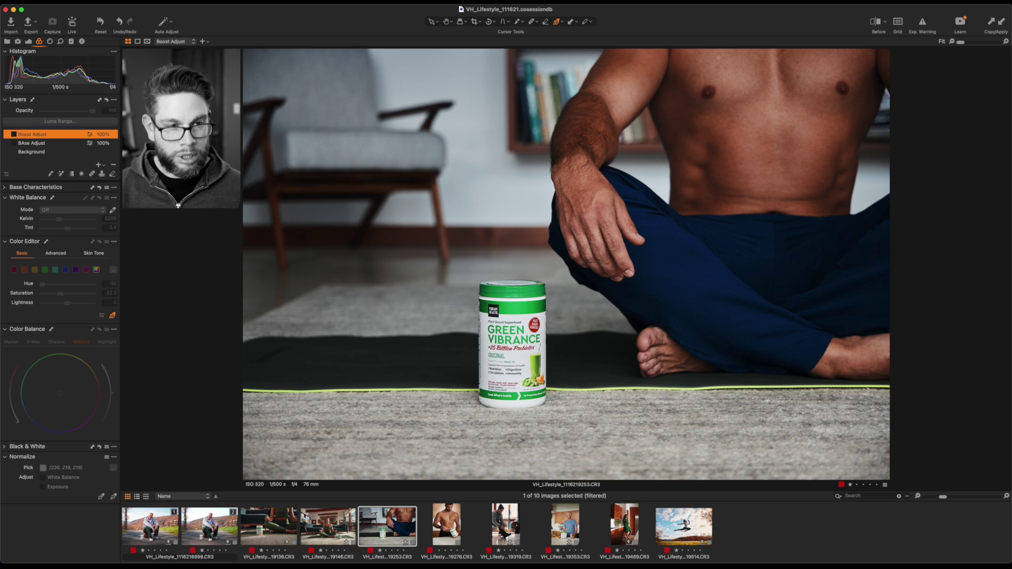
# Step: Re-enable only Base Adjust and view its Advanced colour range settings
pyautogui.click(14, 142)
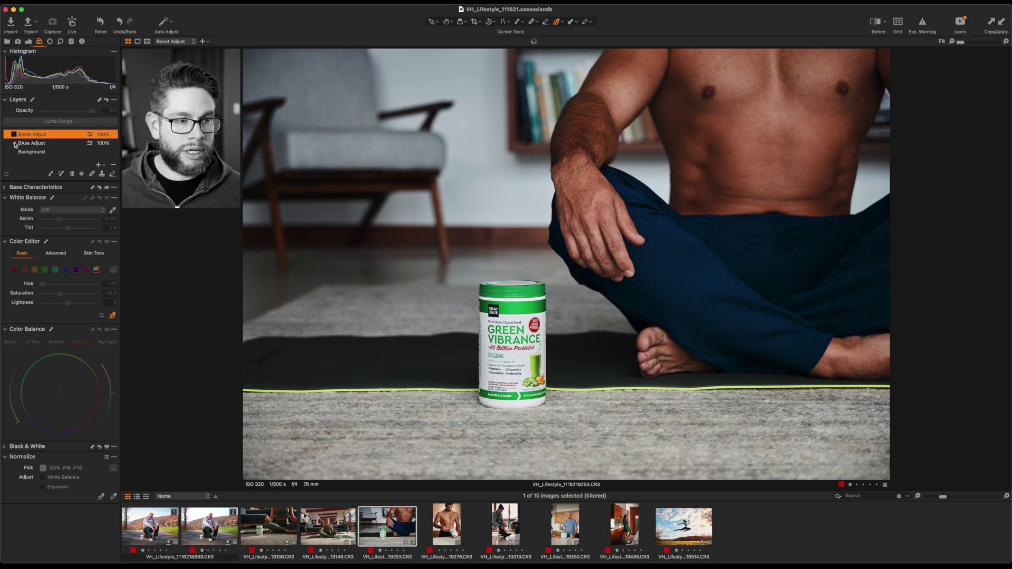
pyautogui.click(28, 144)
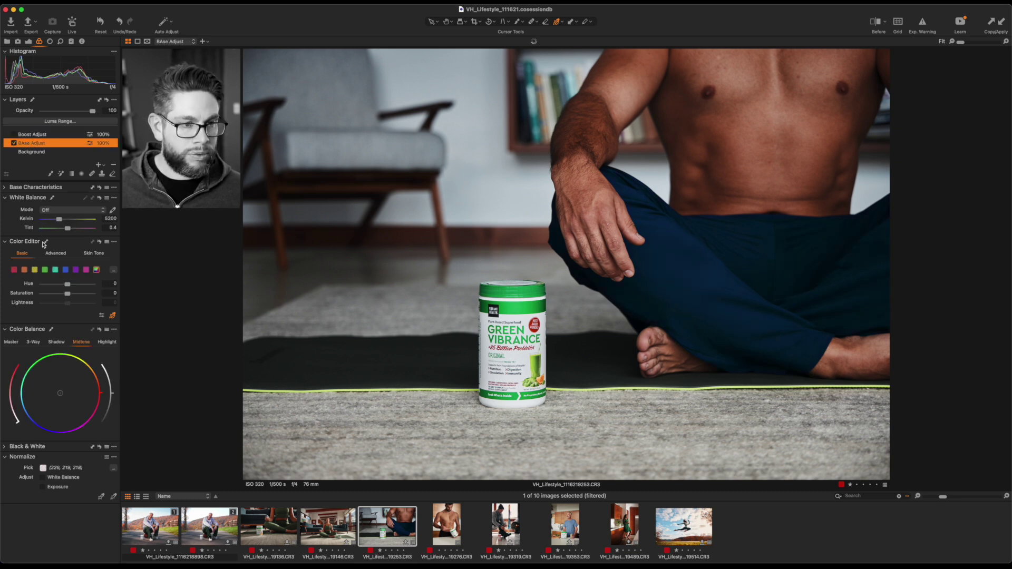
pyautogui.click(53, 254)
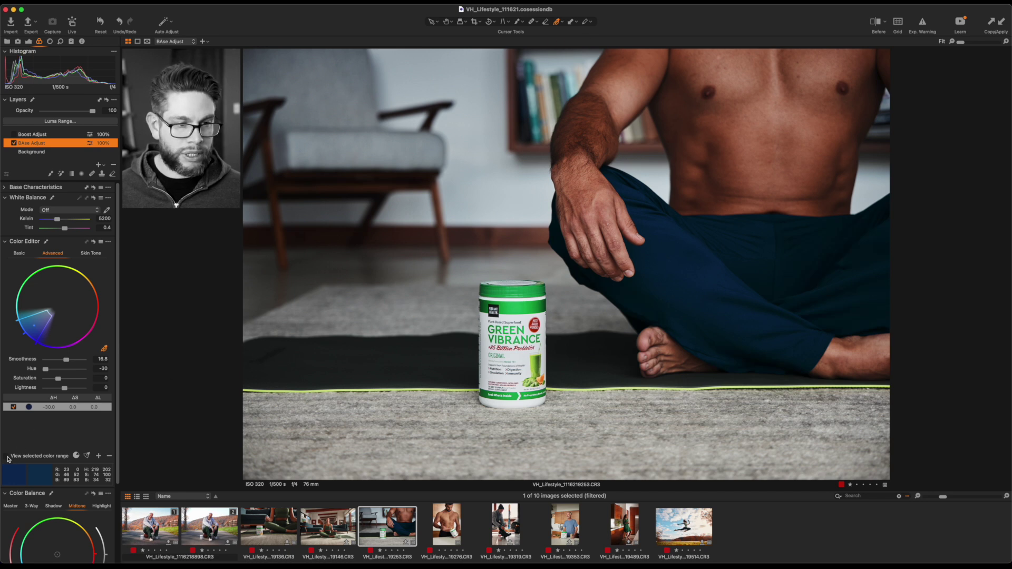
pyautogui.click(7, 457)
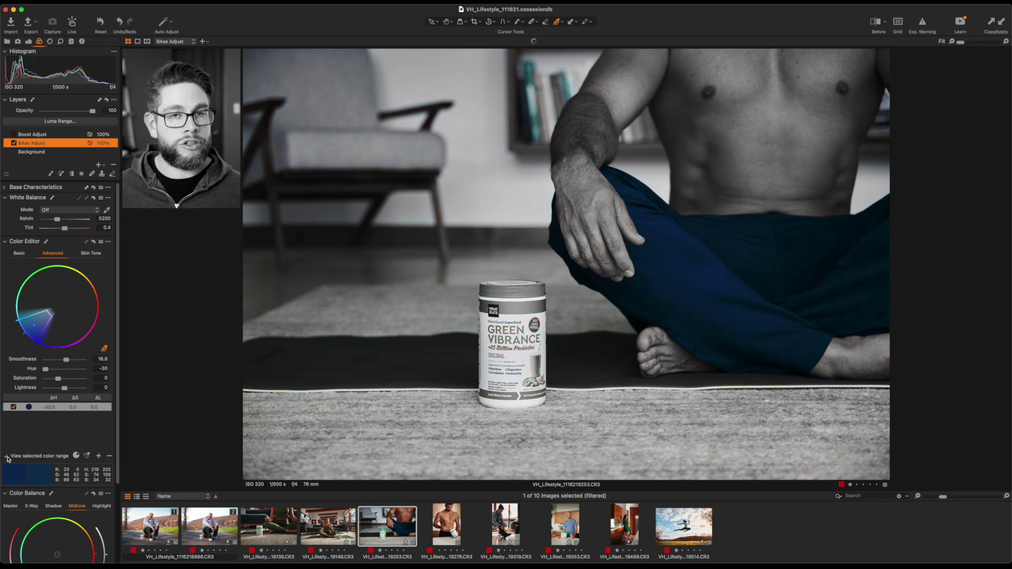
pyautogui.click(7, 456)
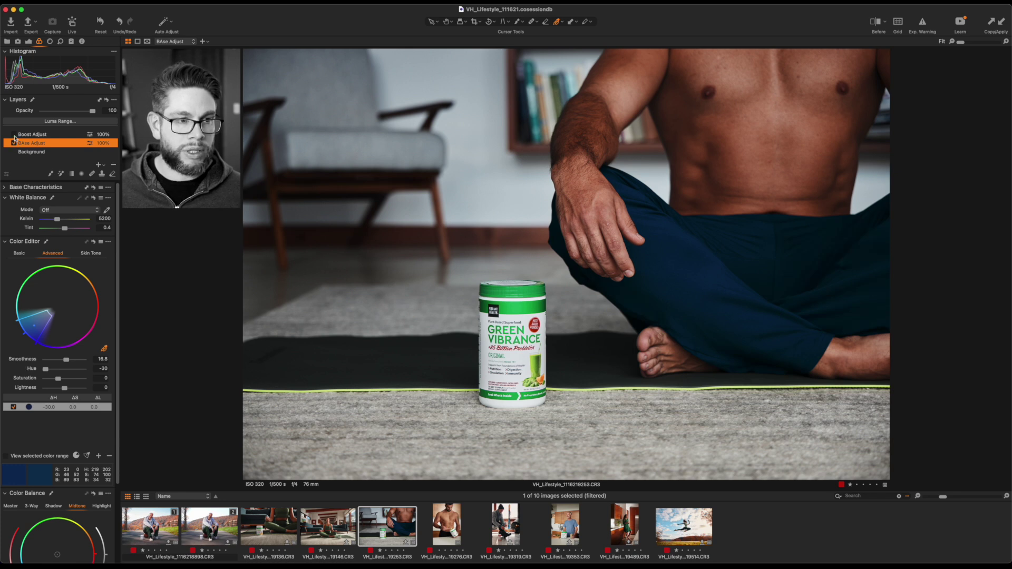
# Step: Enable the Boost Adjust layer and inspect its basic colour settings
pyautogui.click(14, 134)
pyautogui.click(31, 135)
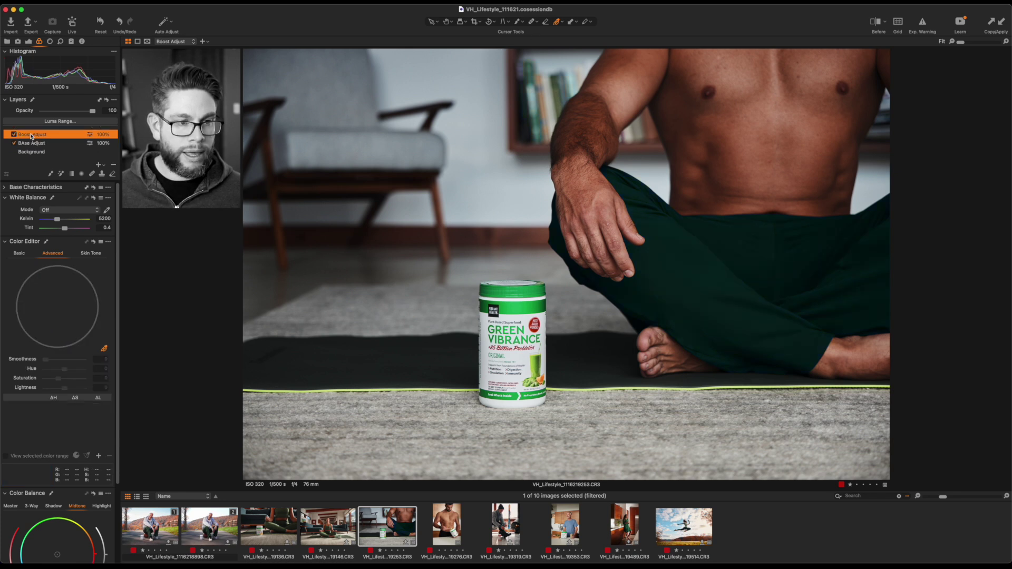
pyautogui.click(18, 254)
pyautogui.click(65, 270)
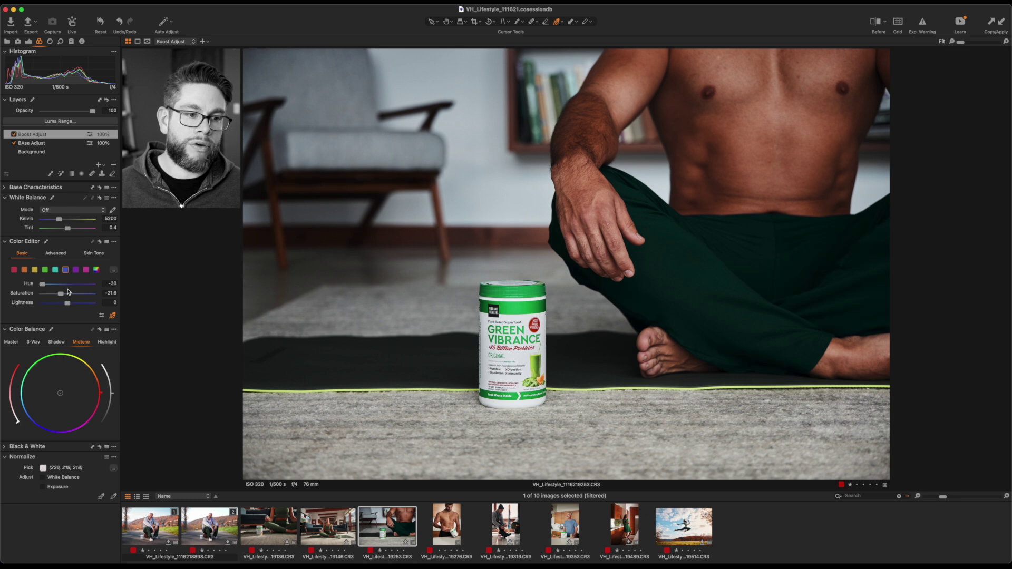
# Step: Check the Background layer's blue colour adjustments, then open the meditating-woman photo 19146
pyautogui.click(31, 153)
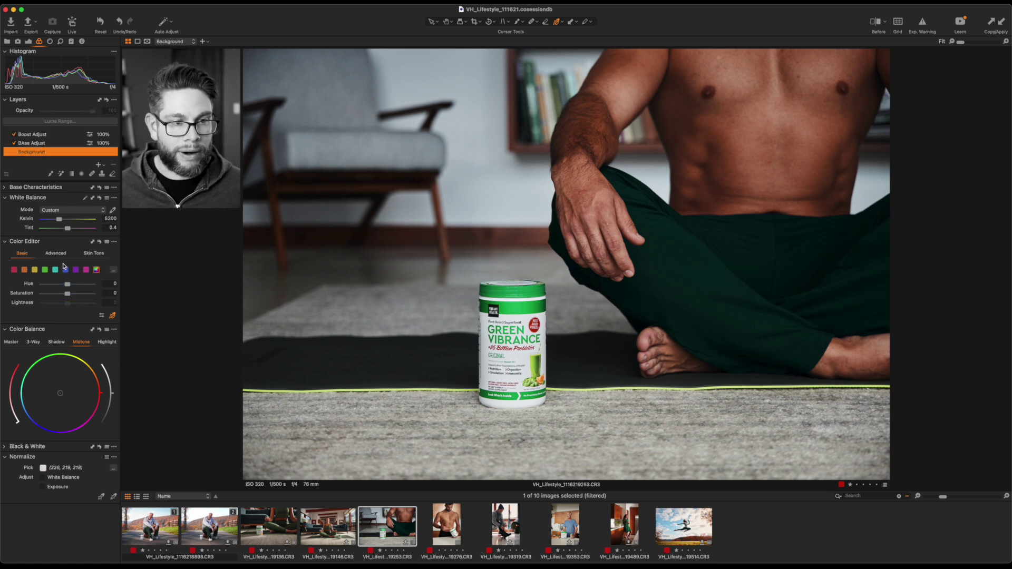
pyautogui.click(66, 271)
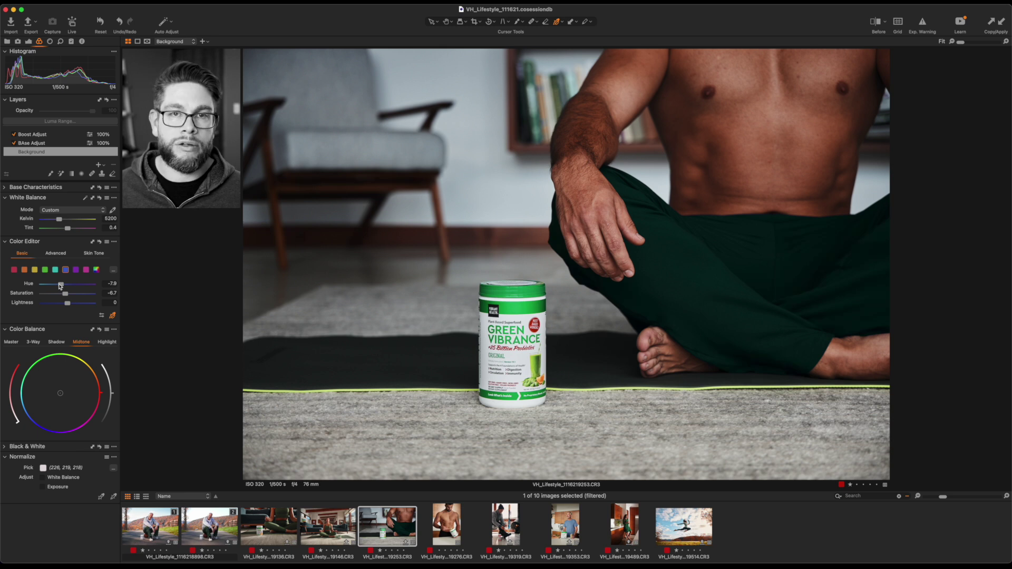
pyautogui.click(329, 527)
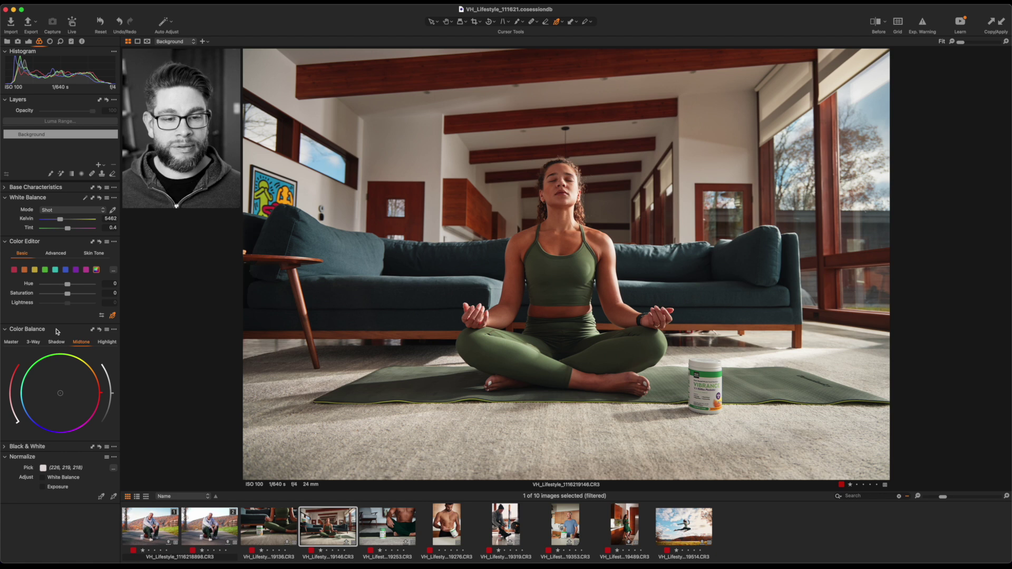
pyautogui.press('super+Tab')
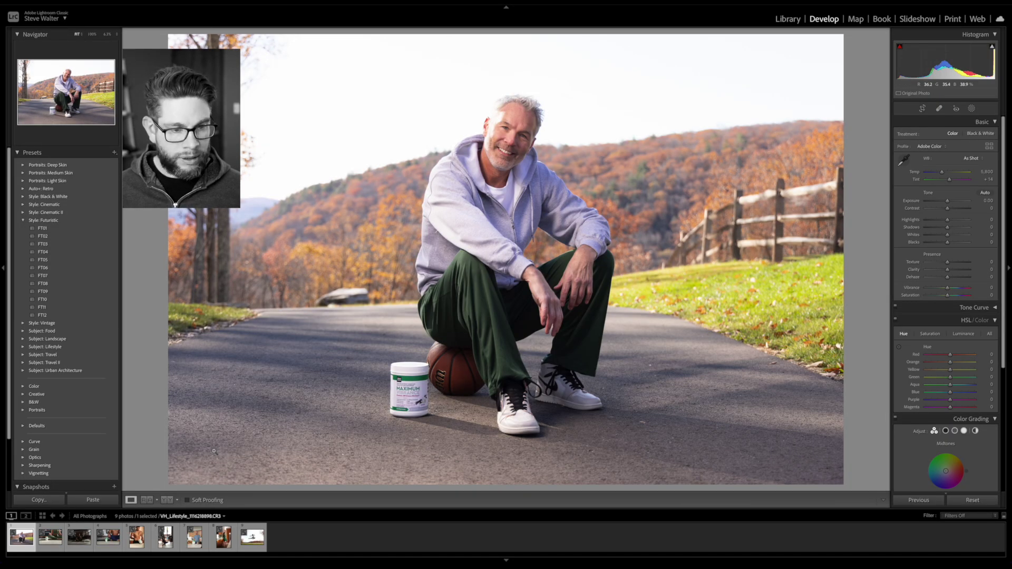
pyautogui.press('Right')
pyautogui.press('Right')
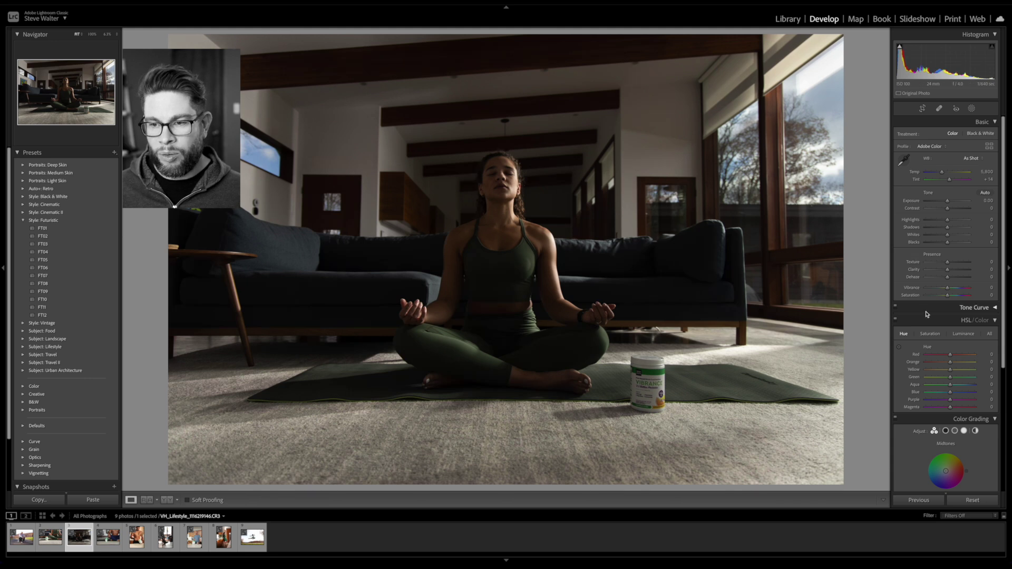
pyautogui.scroll(-5, 928, 327)
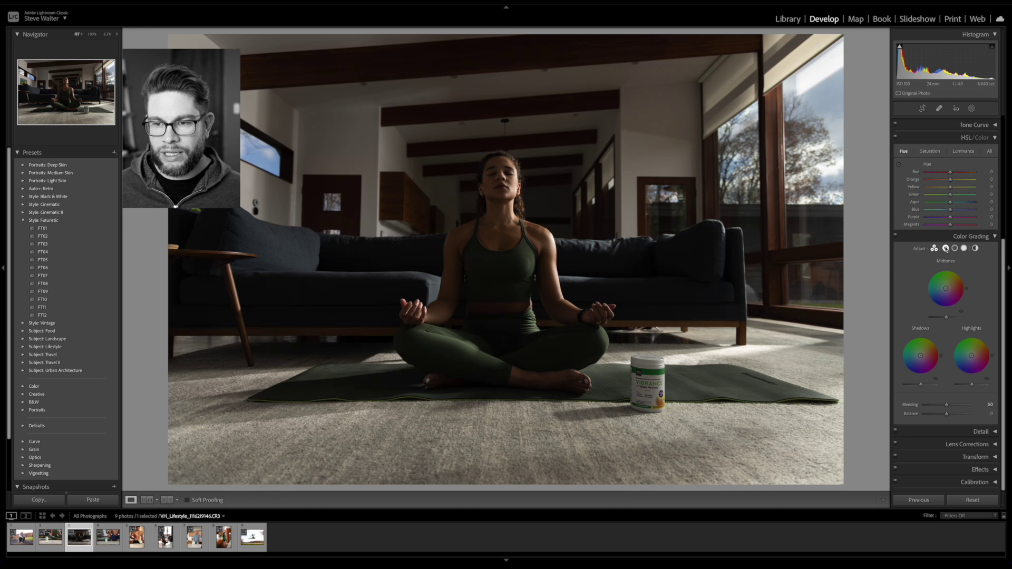
pyautogui.click(946, 250)
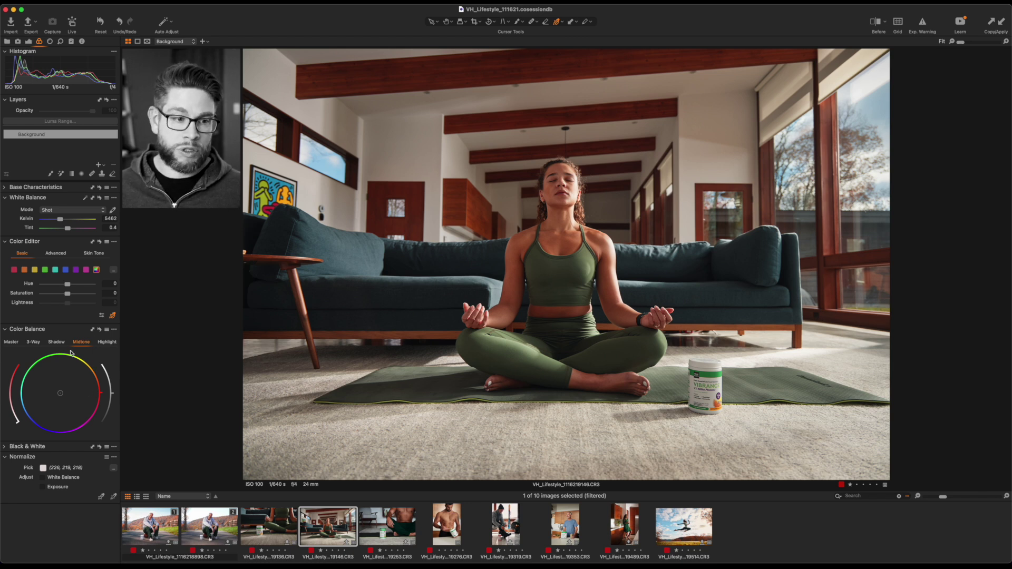
# Step: Give the highlights a slight tint and tint midtones toward orange, strengthening and brightening them
pyautogui.moveTo(29, 332)
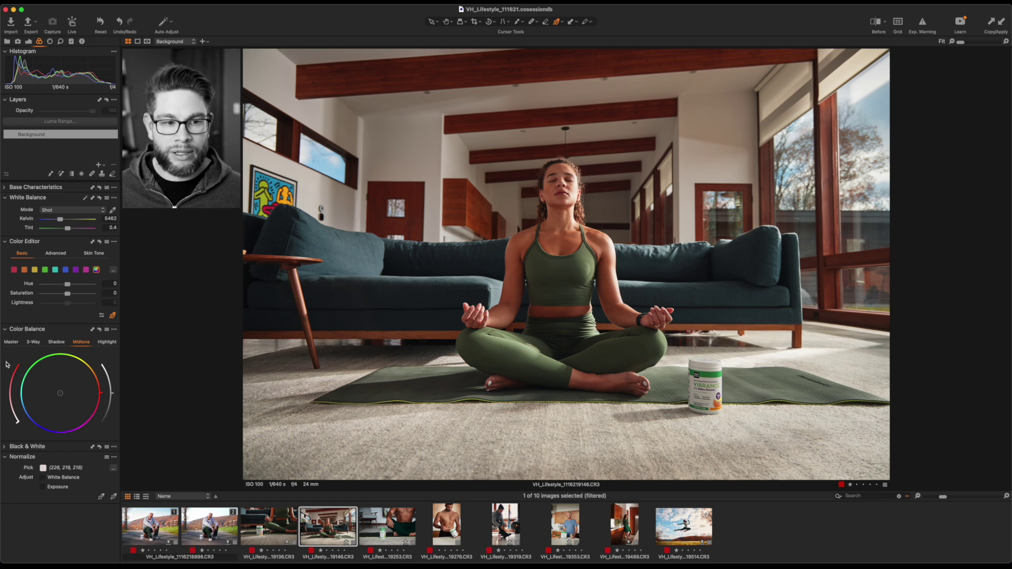
pyautogui.click(106, 342)
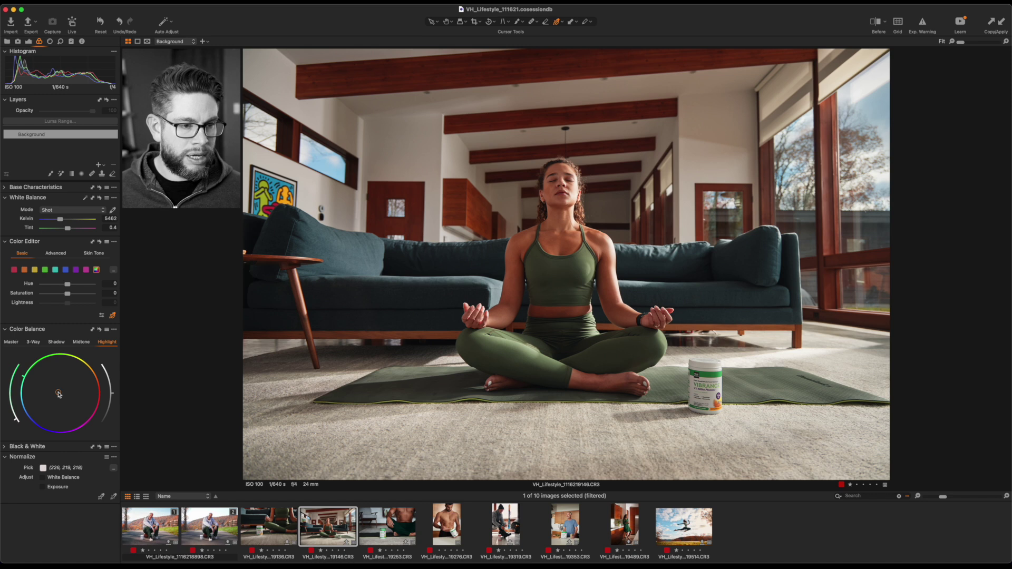
pyautogui.moveTo(53, 391); pyautogui.dragTo(55, 394)
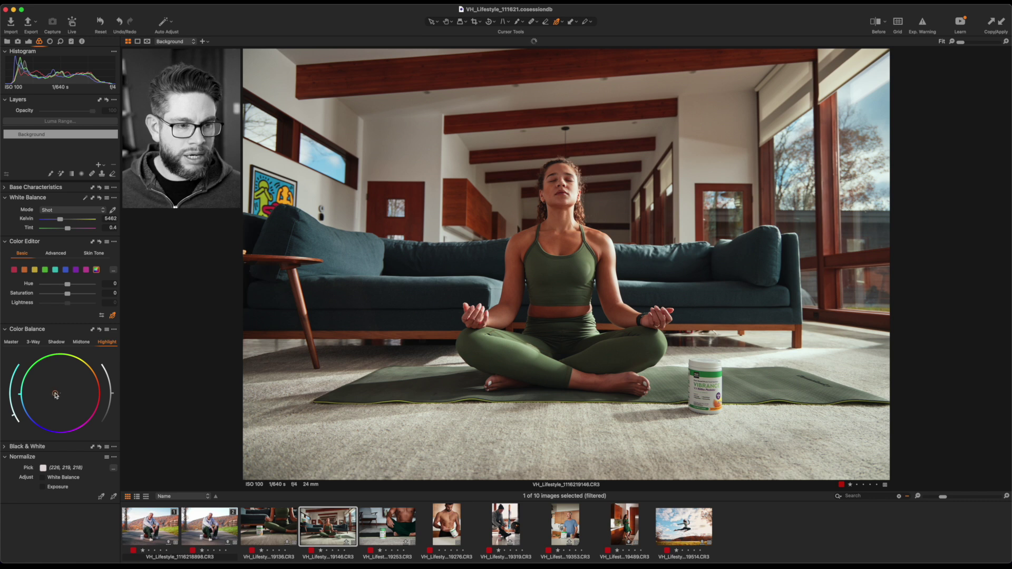
pyautogui.click(81, 342)
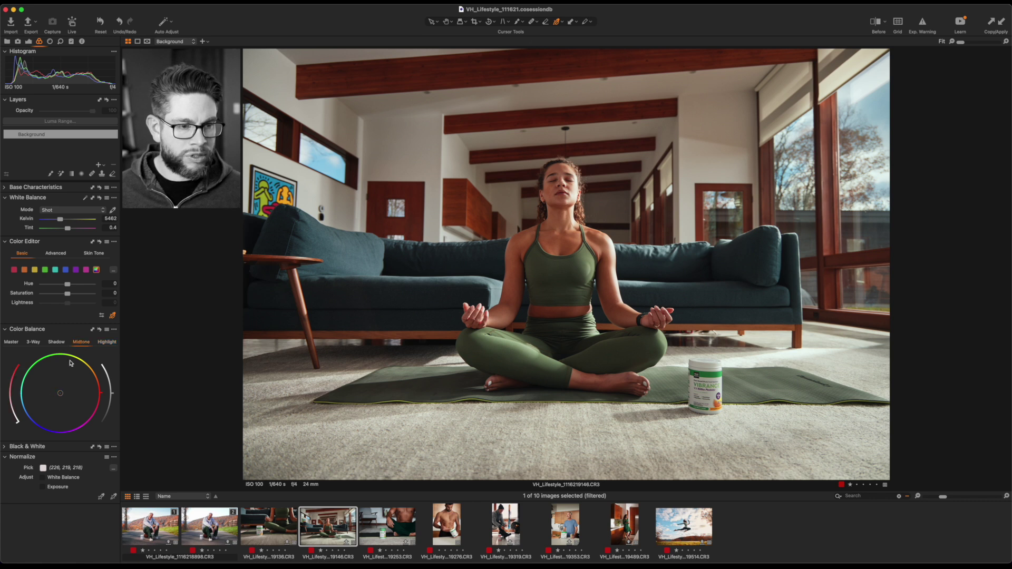
pyautogui.moveTo(63, 392); pyautogui.dragTo(67, 389)
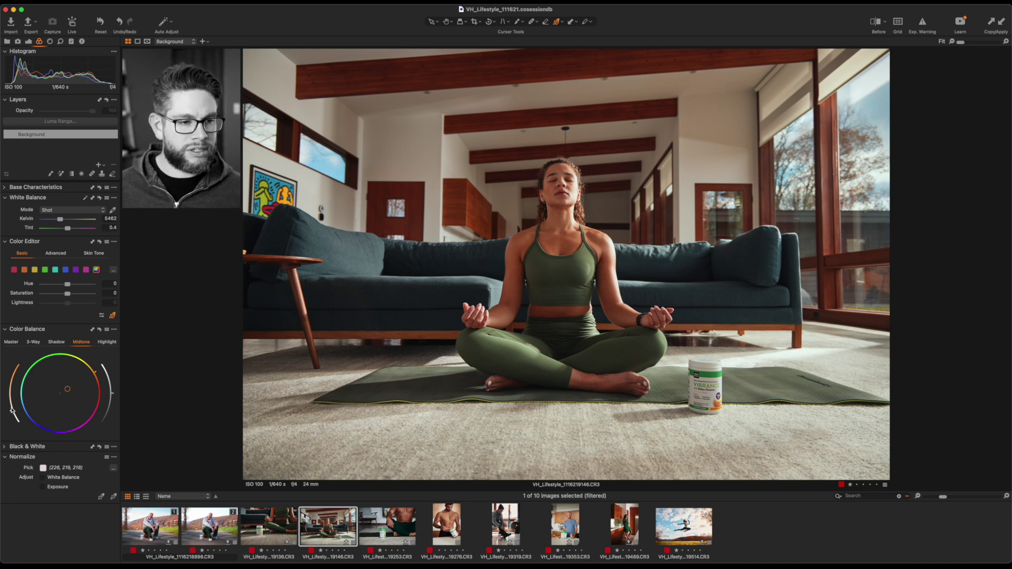
pyautogui.moveTo(11, 410); pyautogui.dragTo(9, 406)
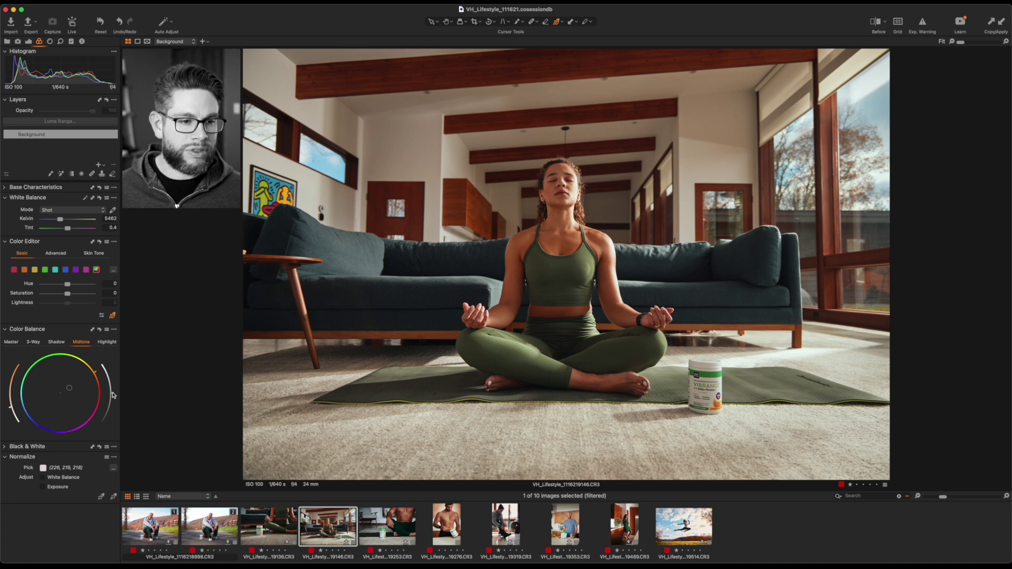
pyautogui.moveTo(114, 396)
pyautogui.mouseDown()
pyautogui.moveTo(112, 384)
pyautogui.moveTo(111, 403)
pyautogui.moveTo(111, 378)
pyautogui.mouseUp()
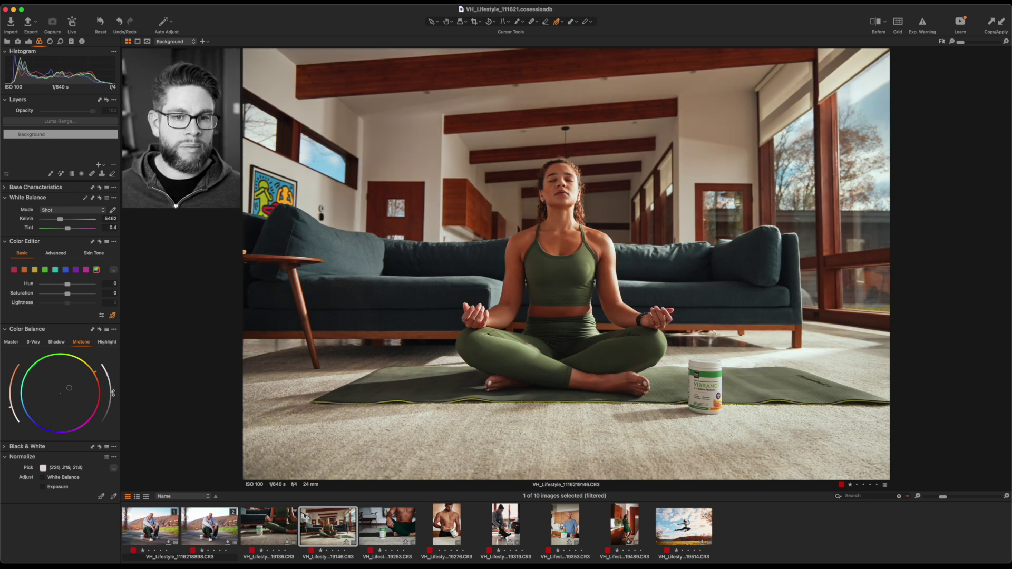
# Step: Adjust the shadow tint, review midtones and highlights, then push the shadow tint further out
pyautogui.click(56, 342)
pyautogui.moveTo(58, 396); pyautogui.dragTo(53, 397)
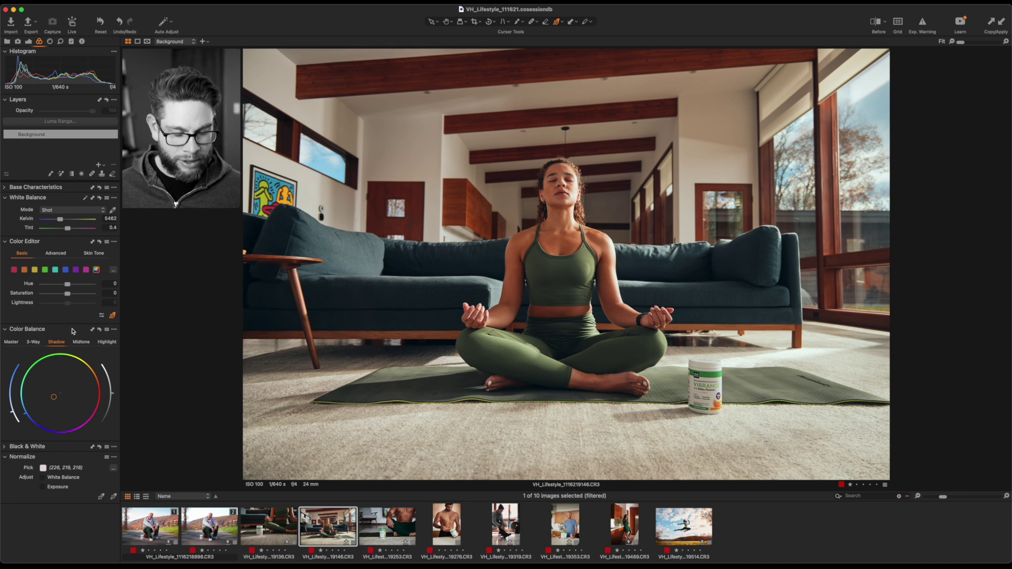
pyautogui.click(101, 331)
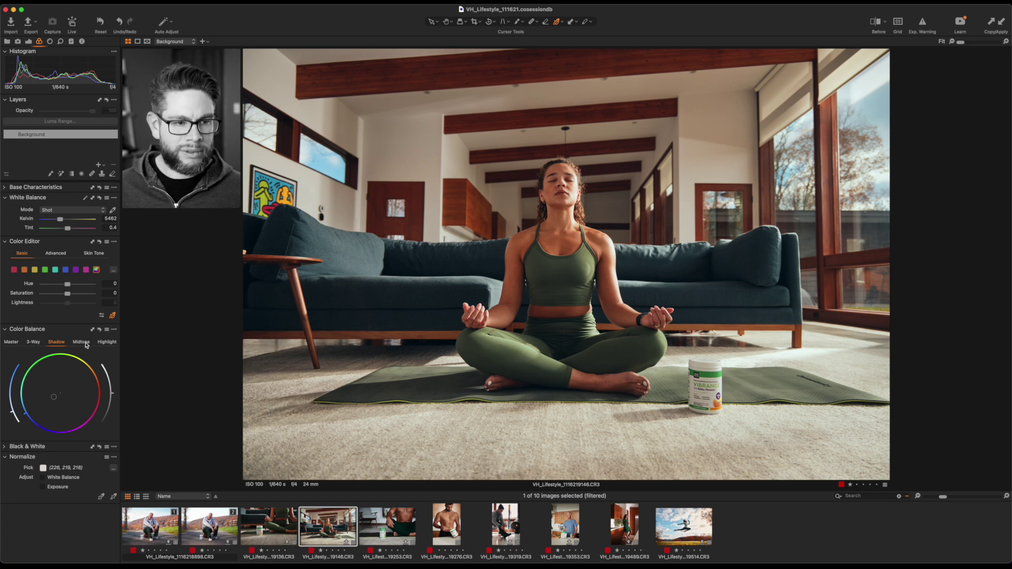
pyautogui.click(84, 342)
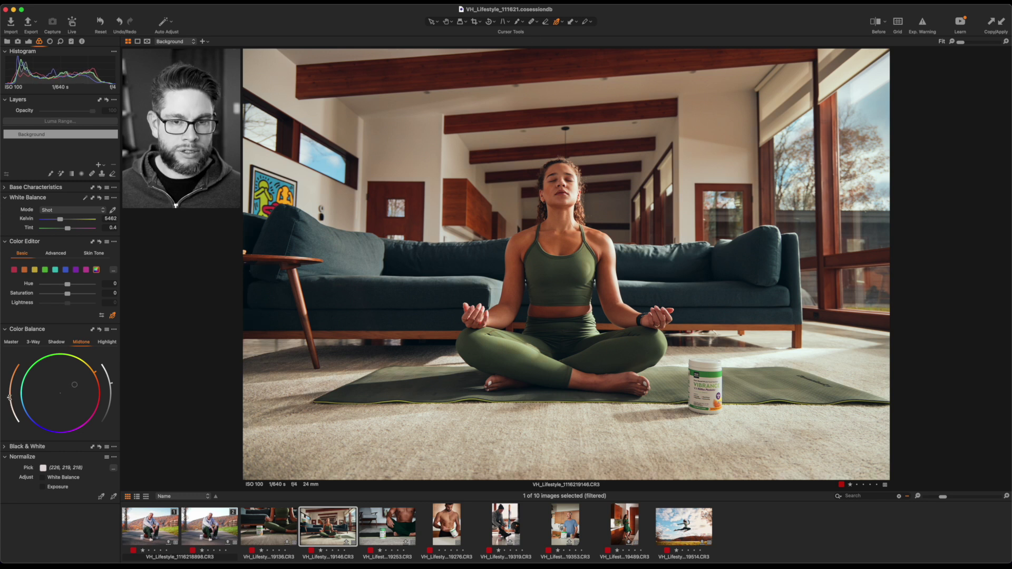
pyautogui.click(104, 343)
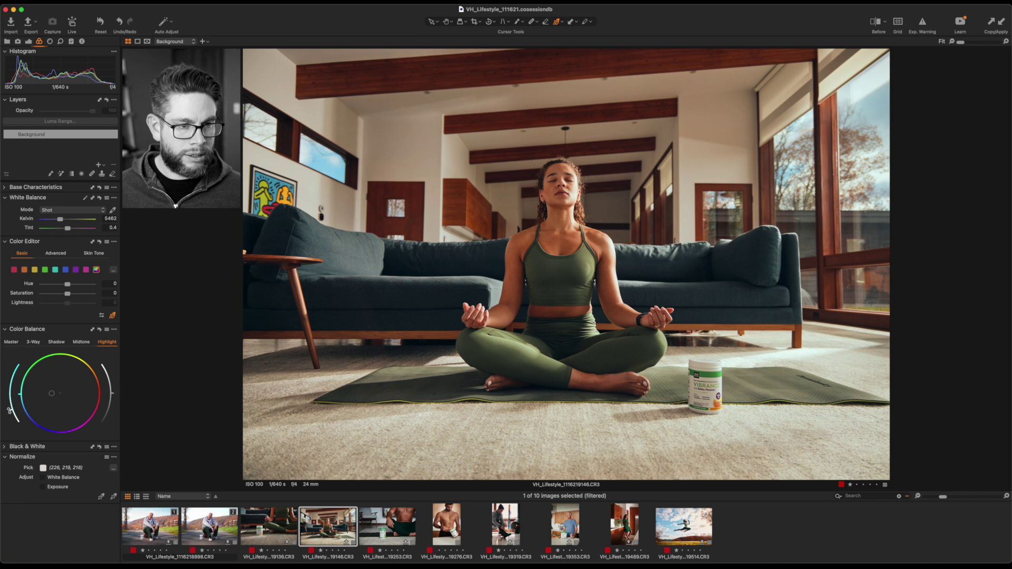
pyautogui.click(55, 342)
pyautogui.moveTo(11, 414); pyautogui.dragTo(8, 399)
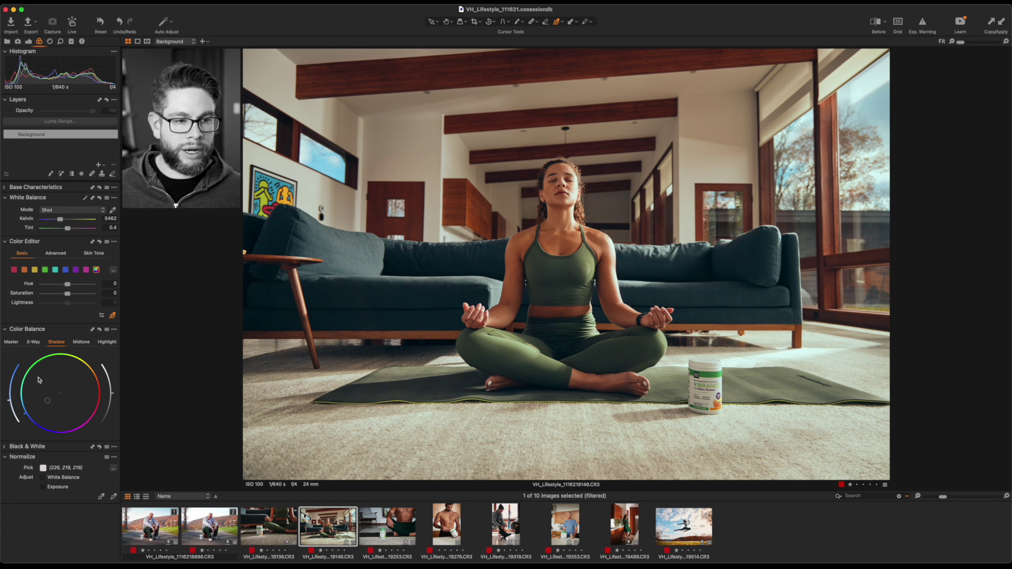
pyautogui.keyDown('alt'); pyautogui.click(101, 331); pyautogui.keyUp('alt')
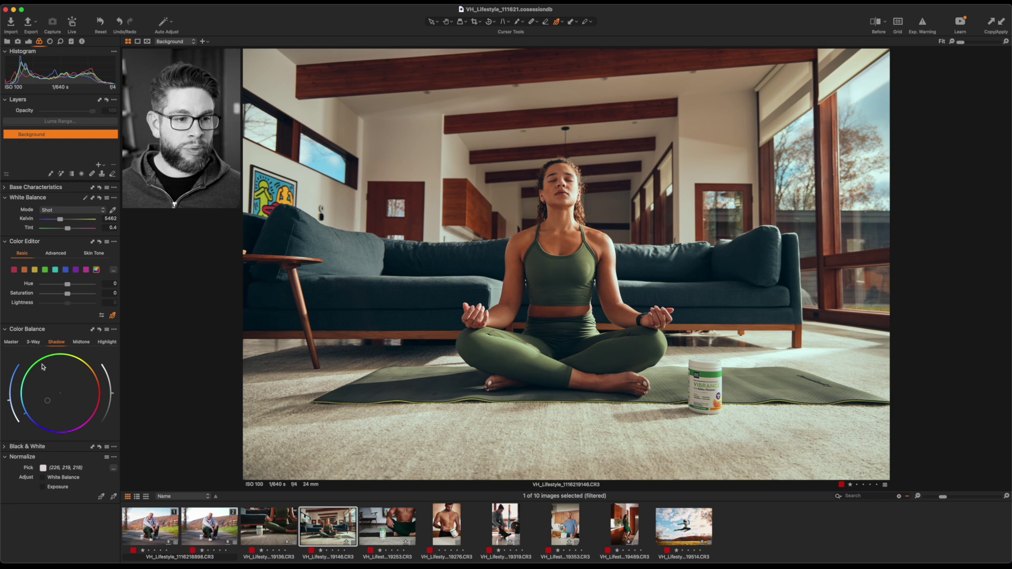
# Step: Save the current Color Balance settings as the custom preset PRESET_EXAMPLE
pyautogui.click(106, 330)
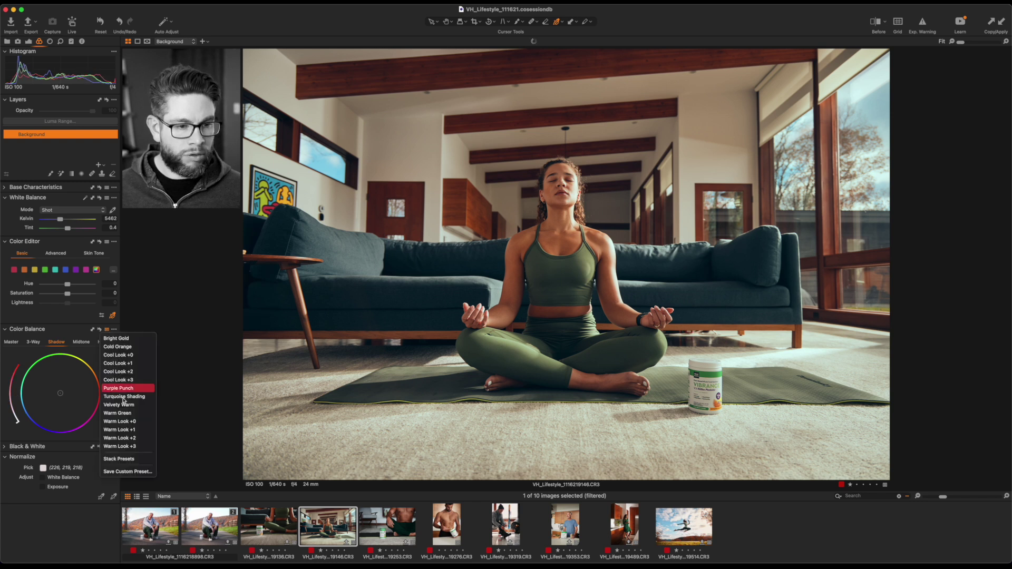
pyautogui.click(109, 472)
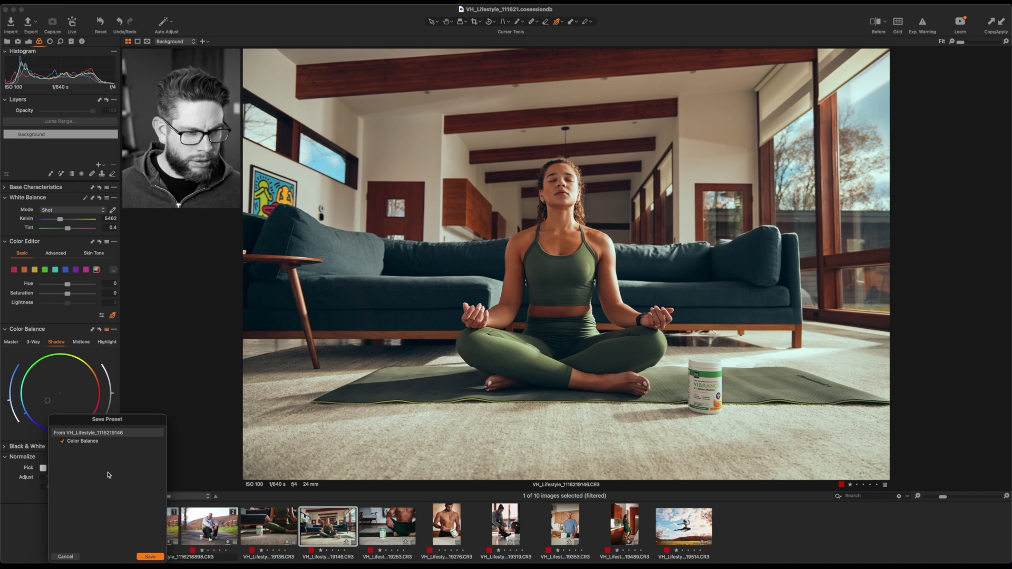
pyautogui.moveTo(129, 416); pyautogui.dragTo(236, 287)
pyautogui.click(257, 428)
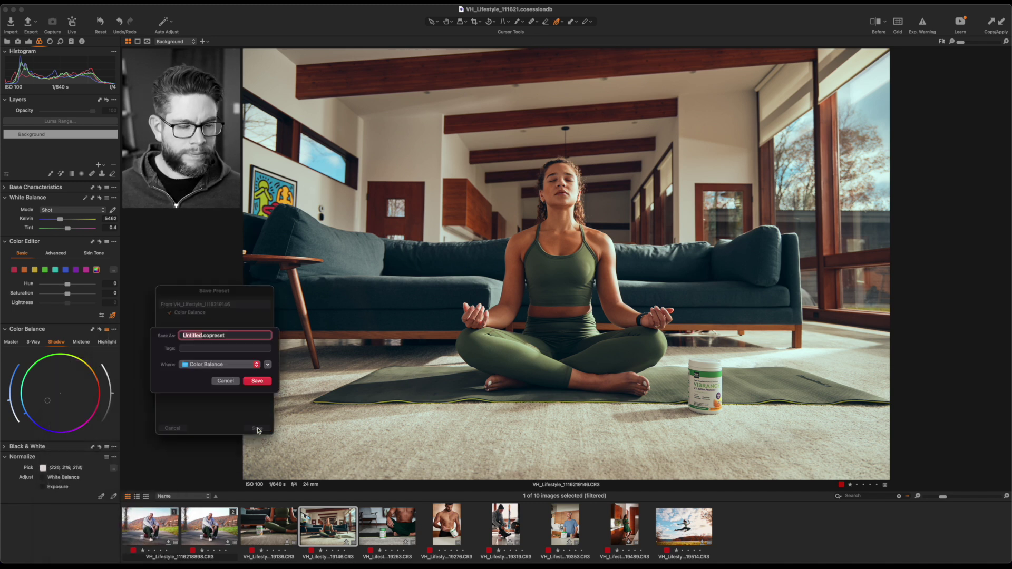
pyautogui.write('PRESET_EXAMPLE')
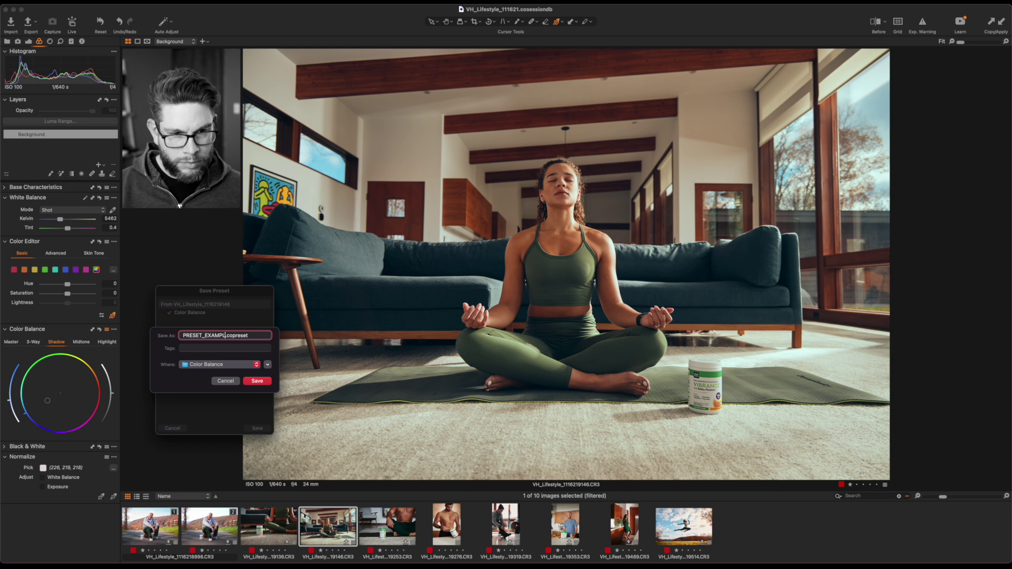
pyautogui.click(257, 381)
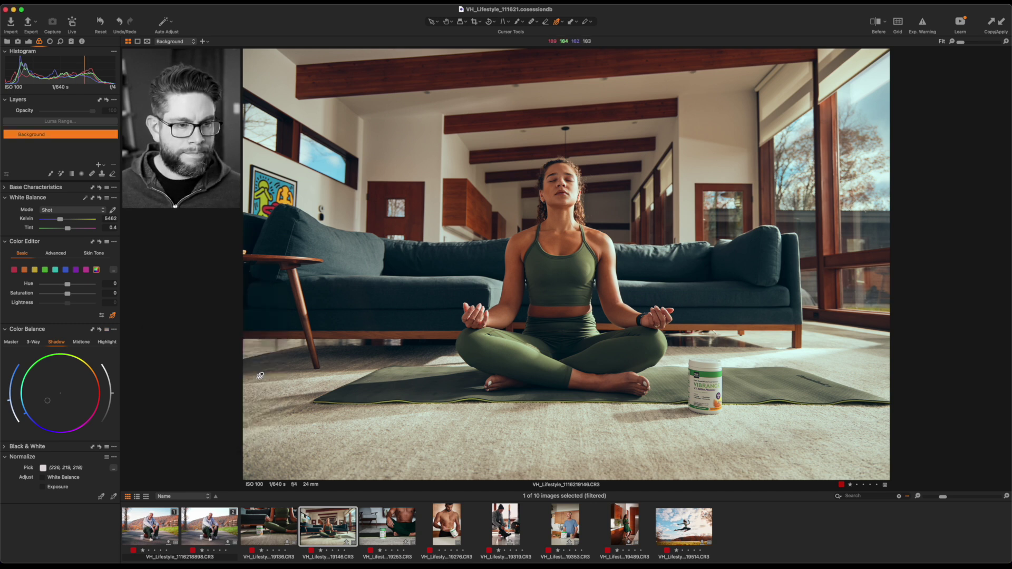
# Step: Add an adjustment layer named Grade and apply the PRESET_EXAMPLE Color Balance preset
pyautogui.click(100, 166)
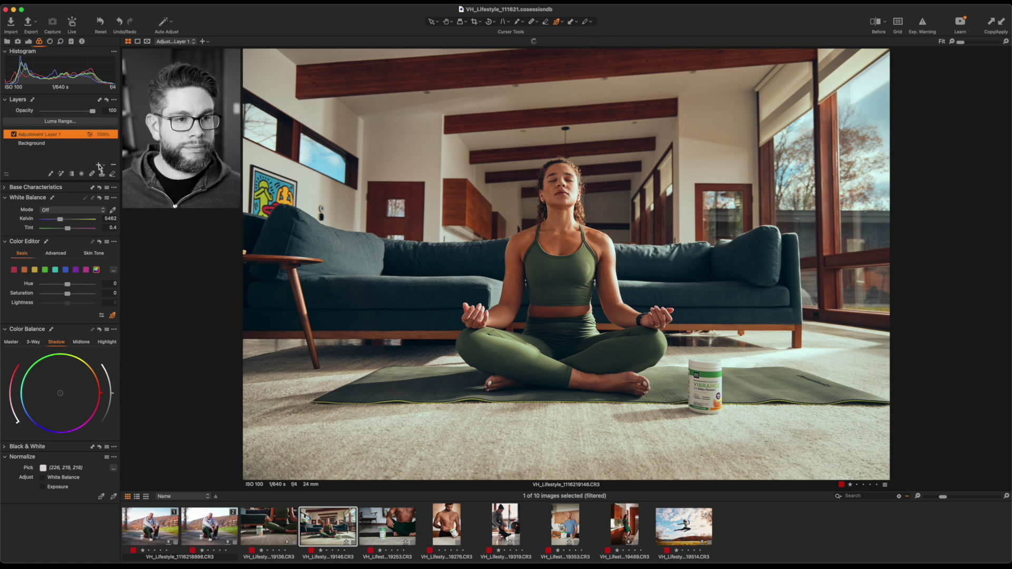
pyautogui.doubleClick(48, 134)
pyautogui.write('Grade')
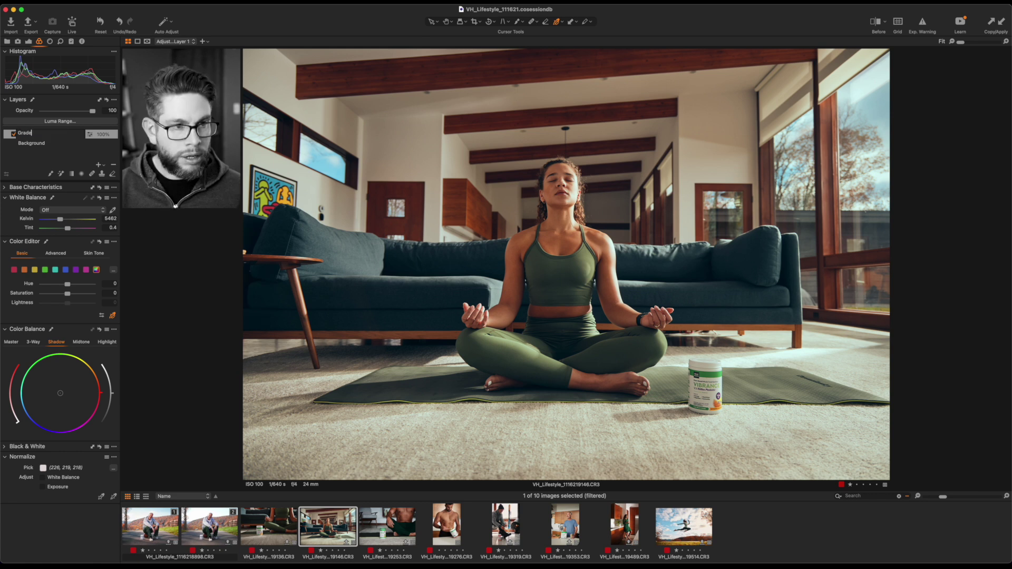
pyautogui.press('Return')
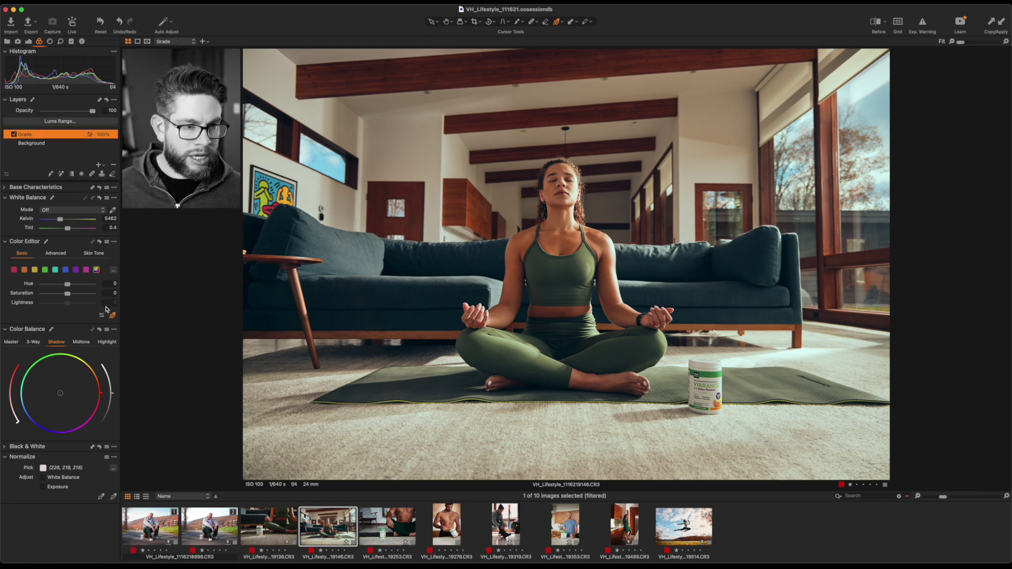
pyautogui.click(107, 330)
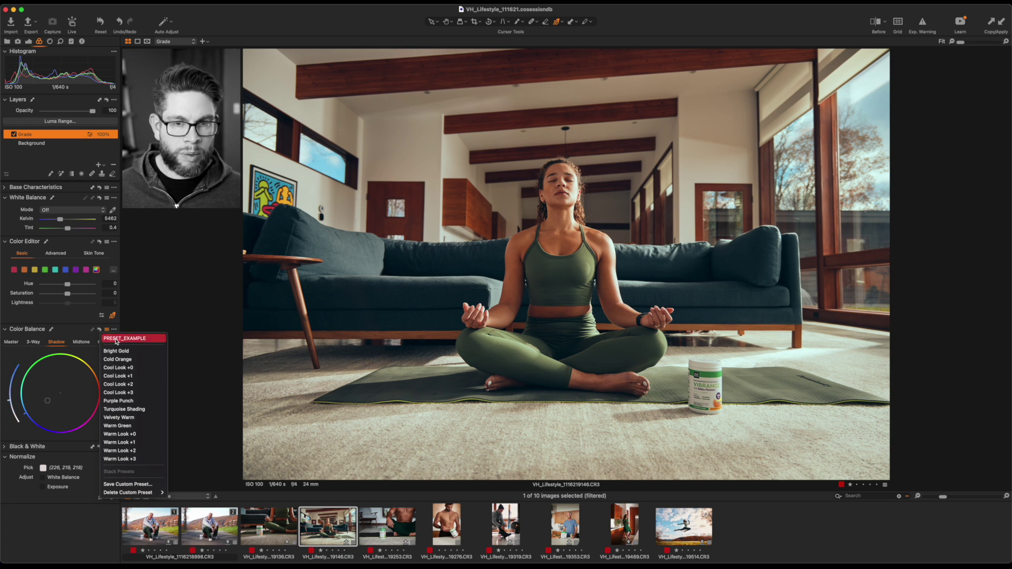
pyautogui.click(116, 339)
pyautogui.click(81, 342)
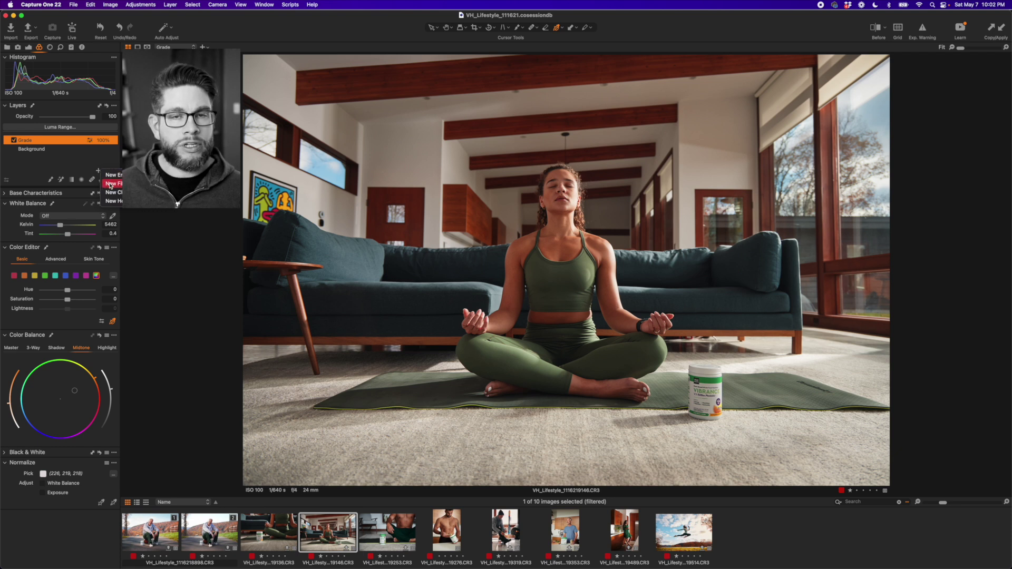
# Step: Replace it with a fresh Grade layer, reapply PRESET_EXAMPLE and lower its opacity to 71%
pyautogui.click(110, 185)
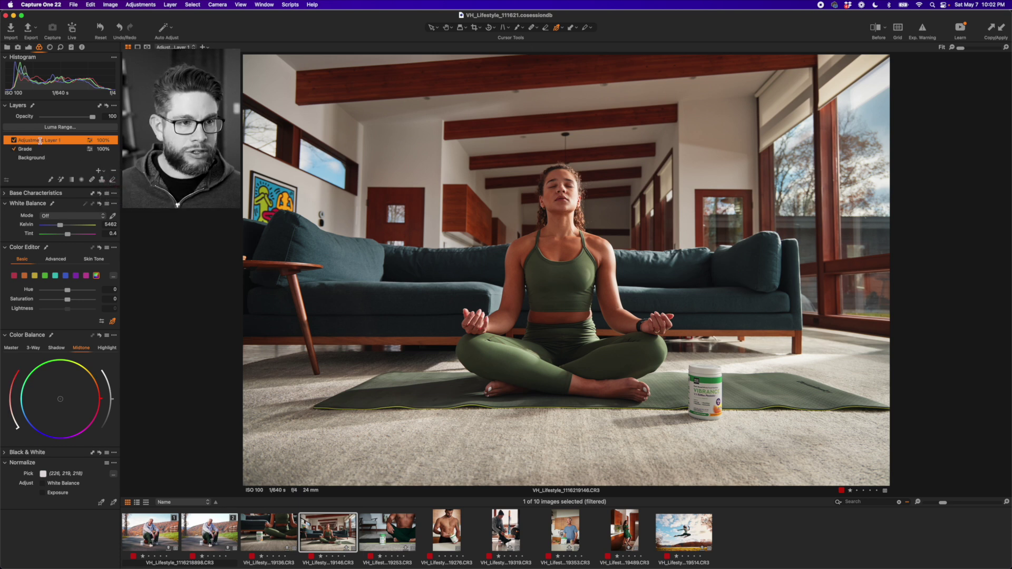
pyautogui.doubleClick(40, 139)
pyautogui.write('Grade')
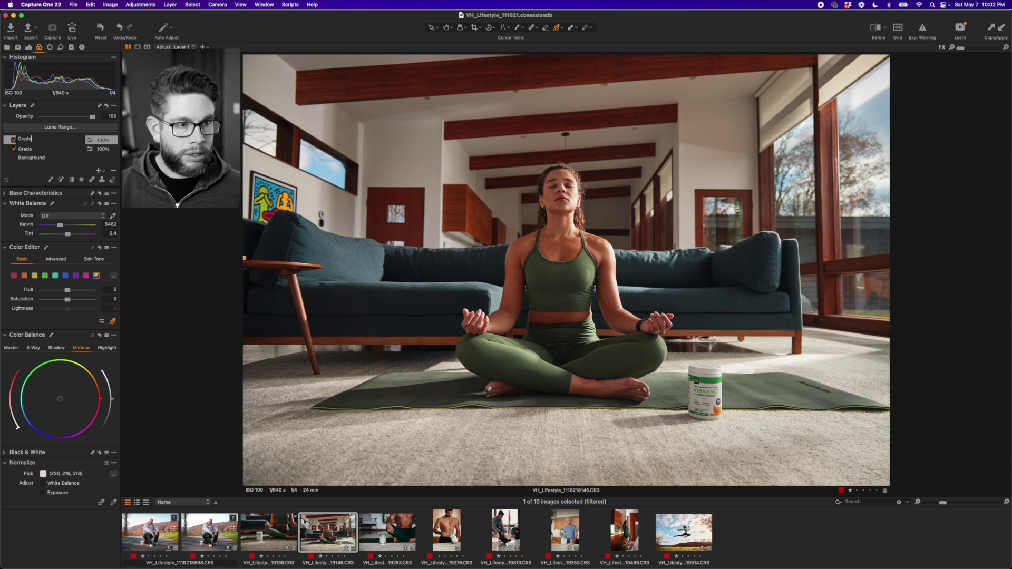
pyautogui.press('Return')
pyautogui.click(37, 150)
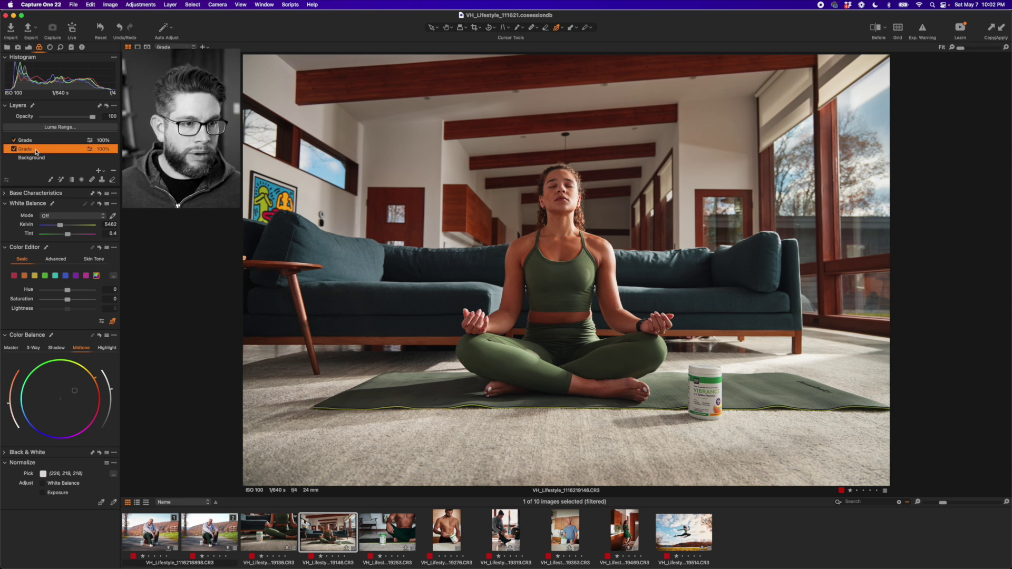
pyautogui.click(114, 171)
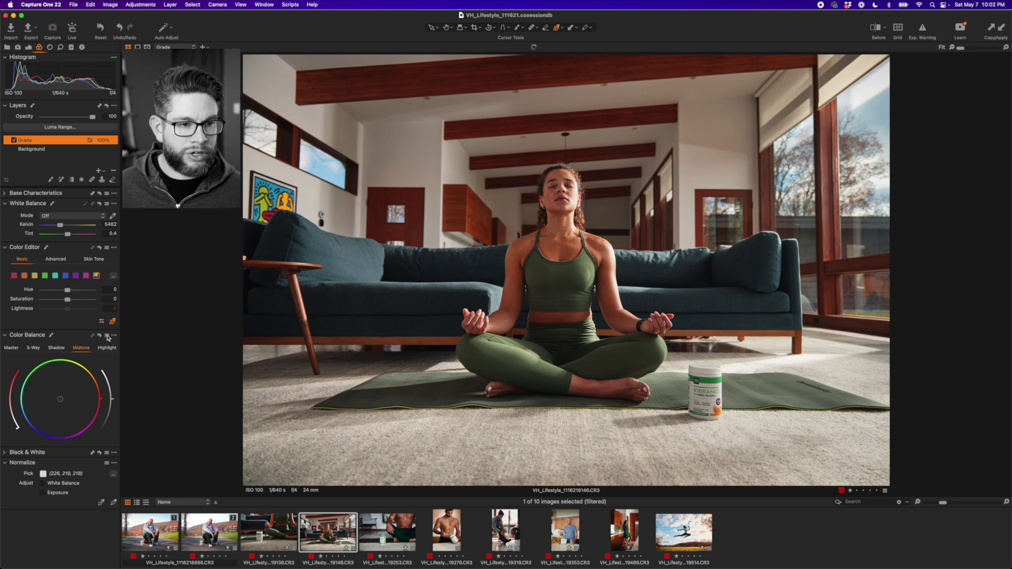
pyautogui.click(107, 336)
pyautogui.click(111, 345)
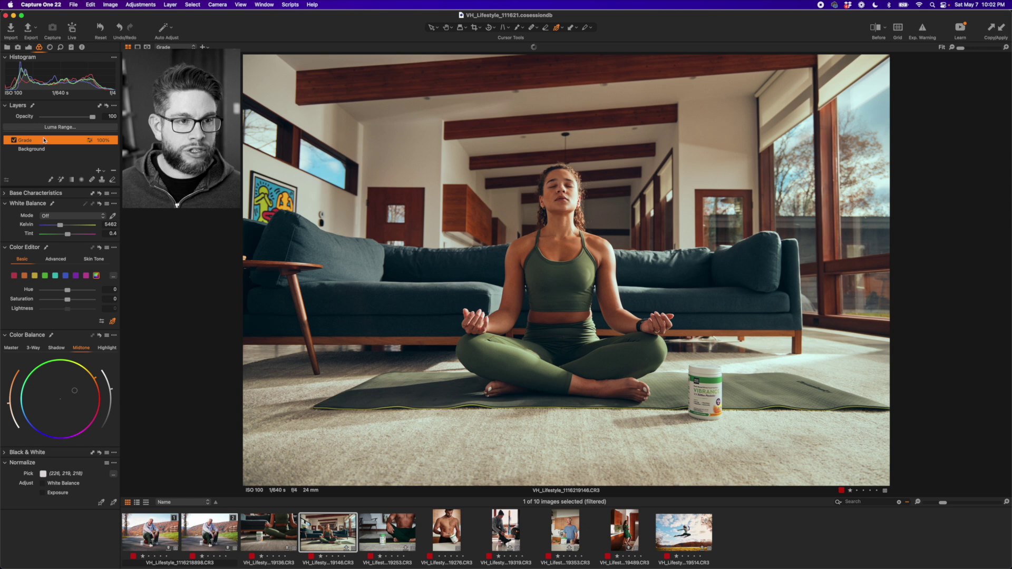
pyautogui.moveTo(91, 118)
pyautogui.mouseDown()
pyautogui.moveTo(65, 121)
pyautogui.moveTo(78, 120)
pyautogui.mouseUp()
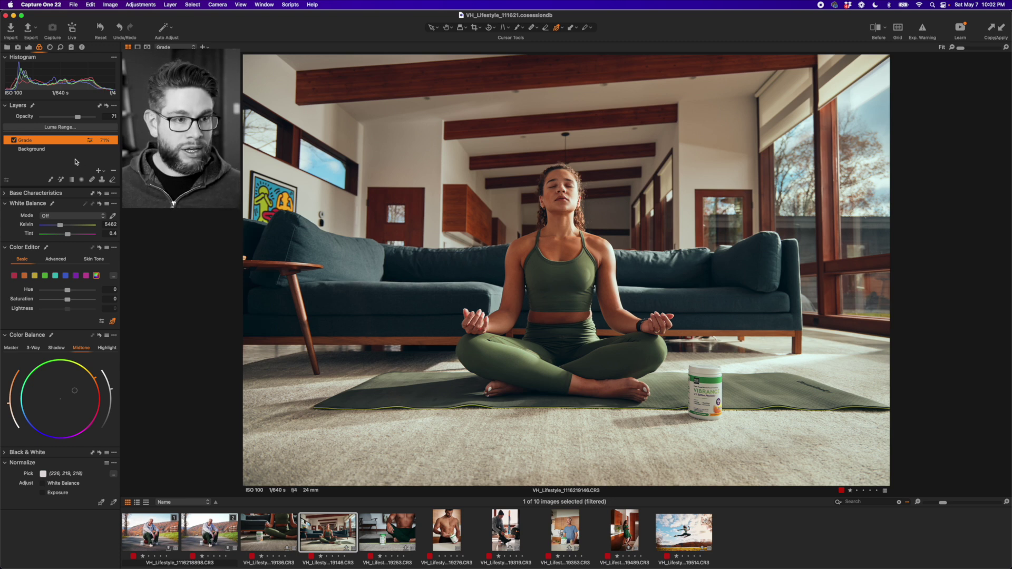
# Step: With Grade hidden, sample the green top as a Background colour range with smoothness 17.8
pyautogui.click(53, 151)
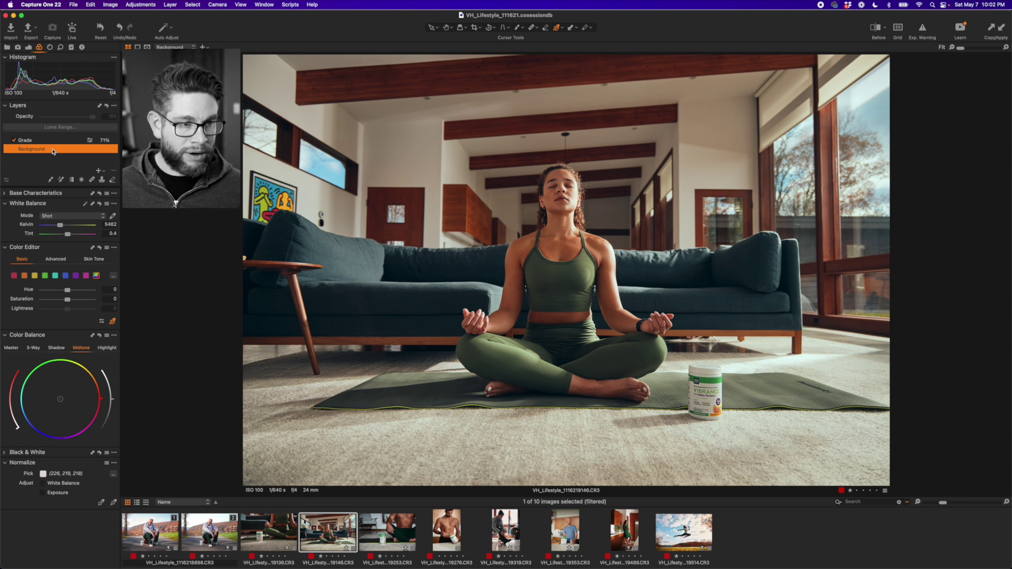
pyautogui.click(14, 140)
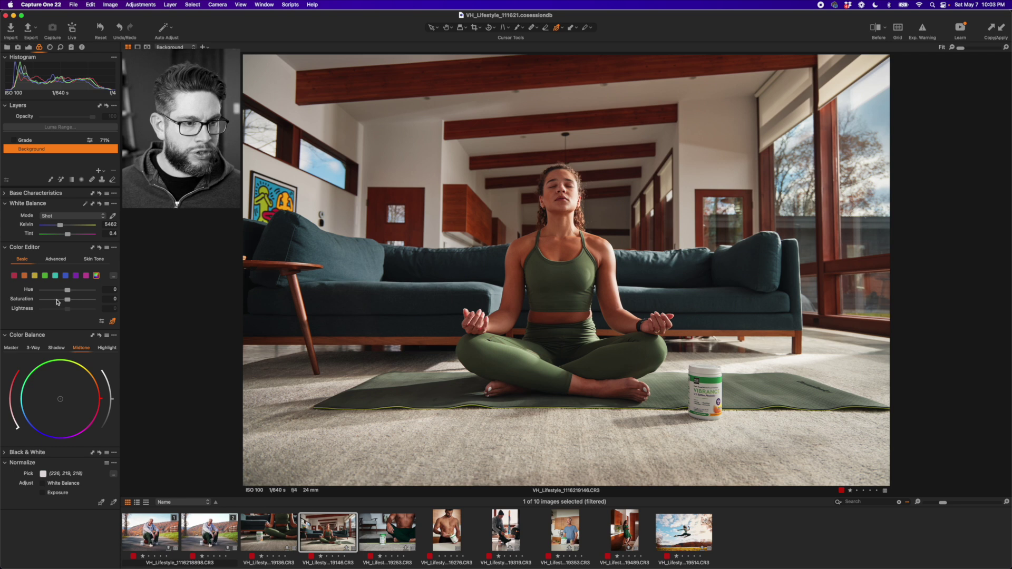
pyautogui.click(54, 260)
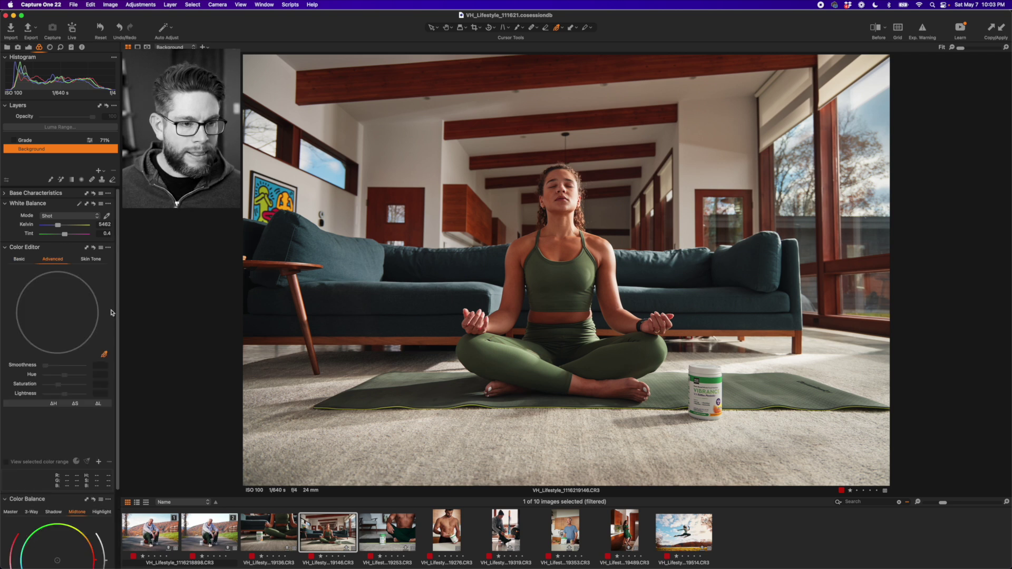
pyautogui.click(105, 355)
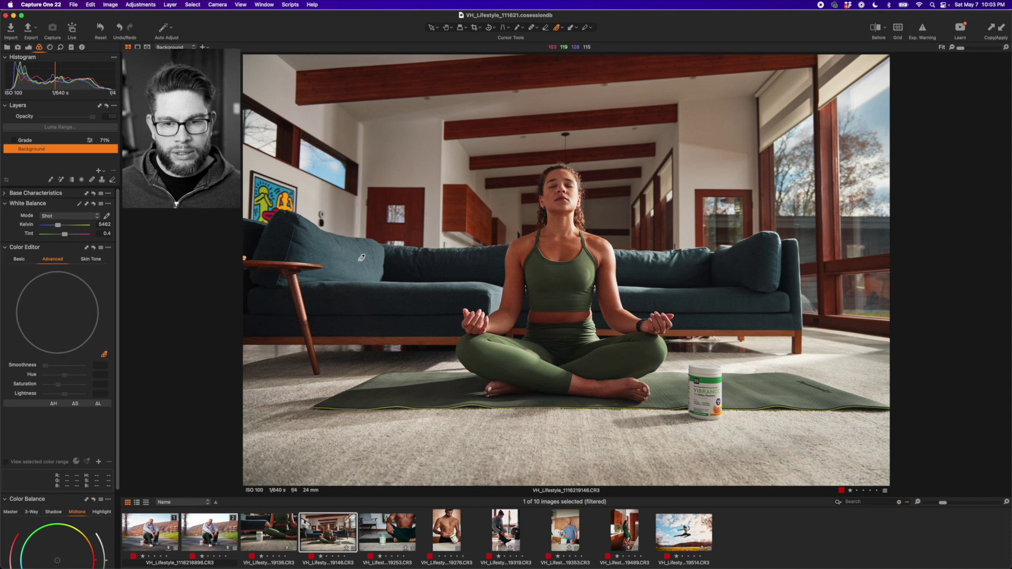
pyautogui.click(587, 257)
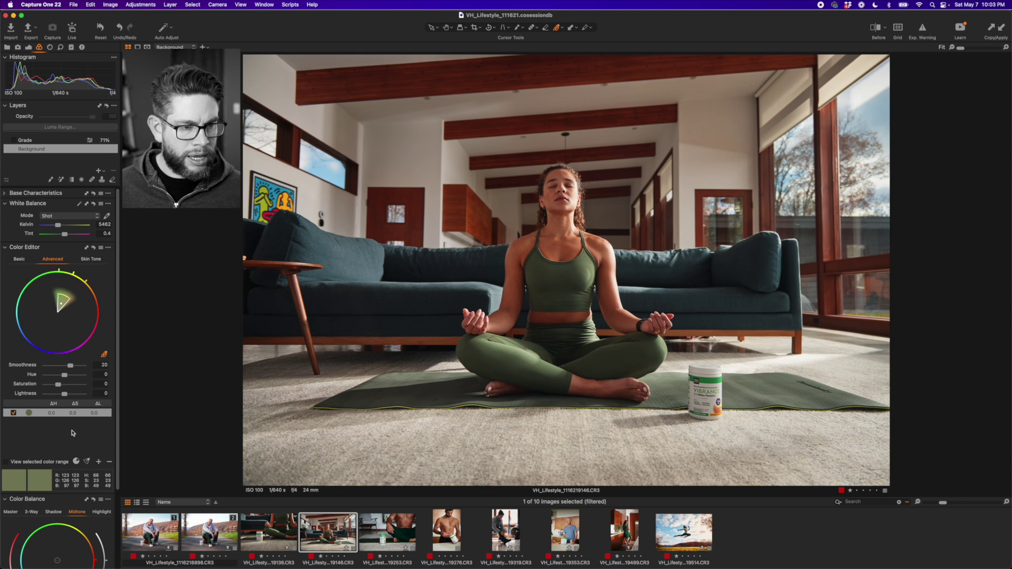
pyautogui.click(18, 463)
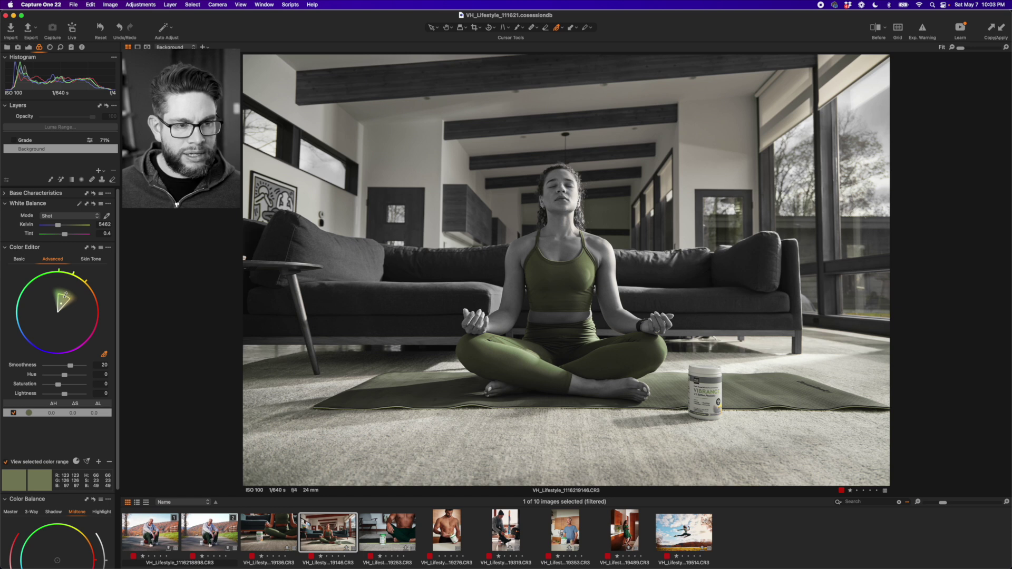
pyautogui.moveTo(64, 296); pyautogui.dragTo(67, 294)
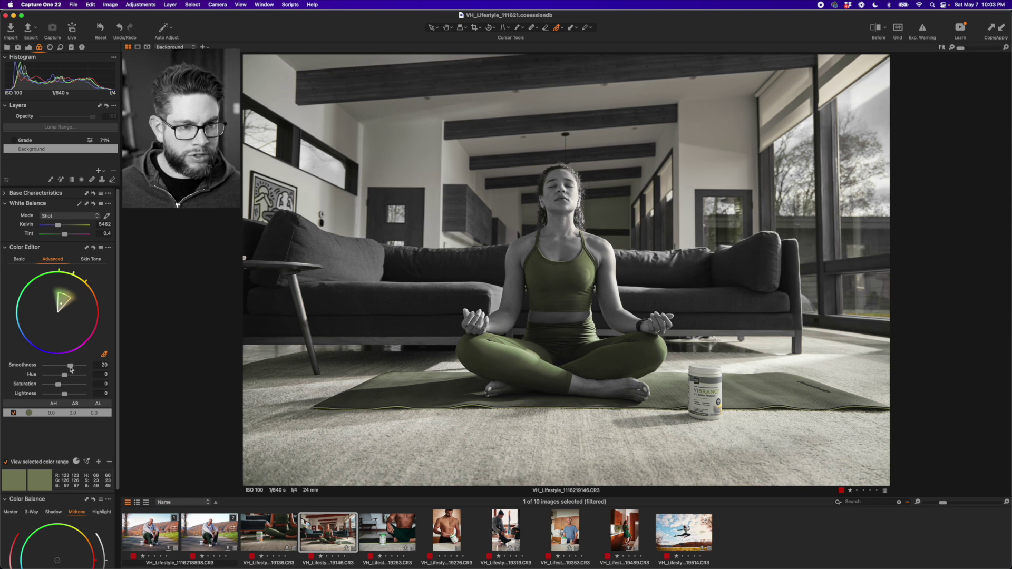
pyautogui.moveTo(71, 368); pyautogui.dragTo(67, 369)
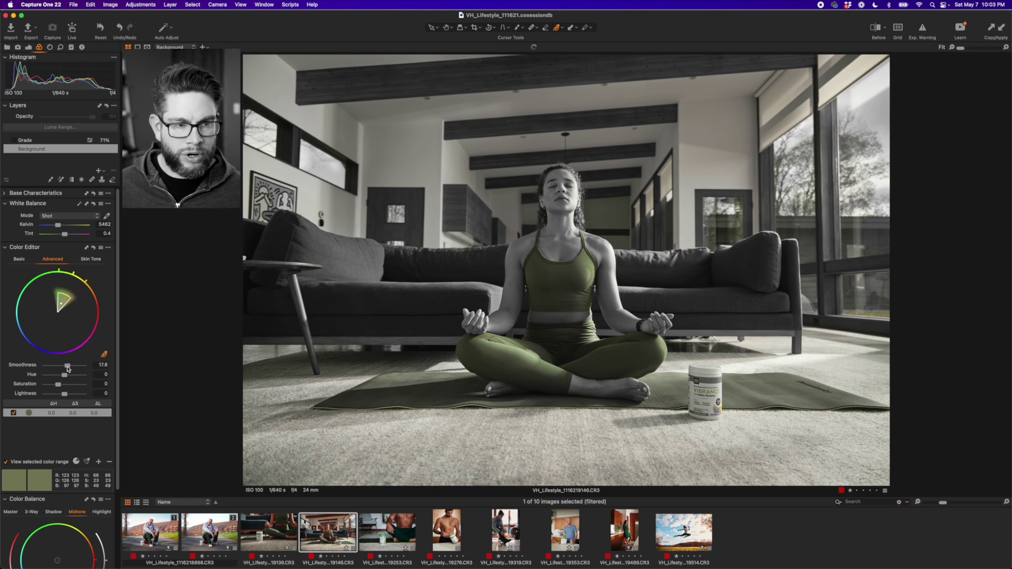
pyautogui.click(109, 249)
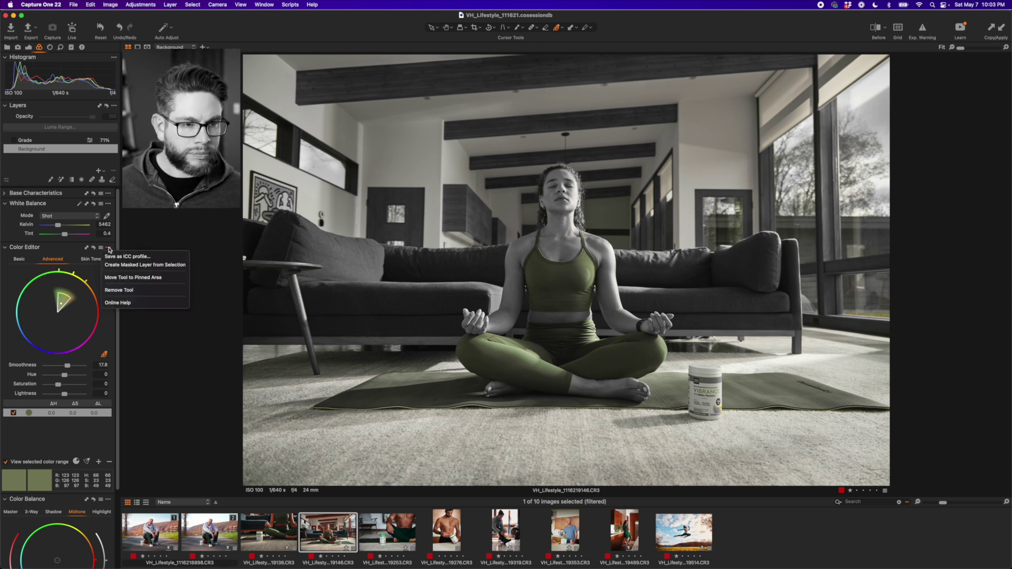
# Step: Create a masked layer from the green outfit selection and name it Outfit
pyautogui.click(130, 265)
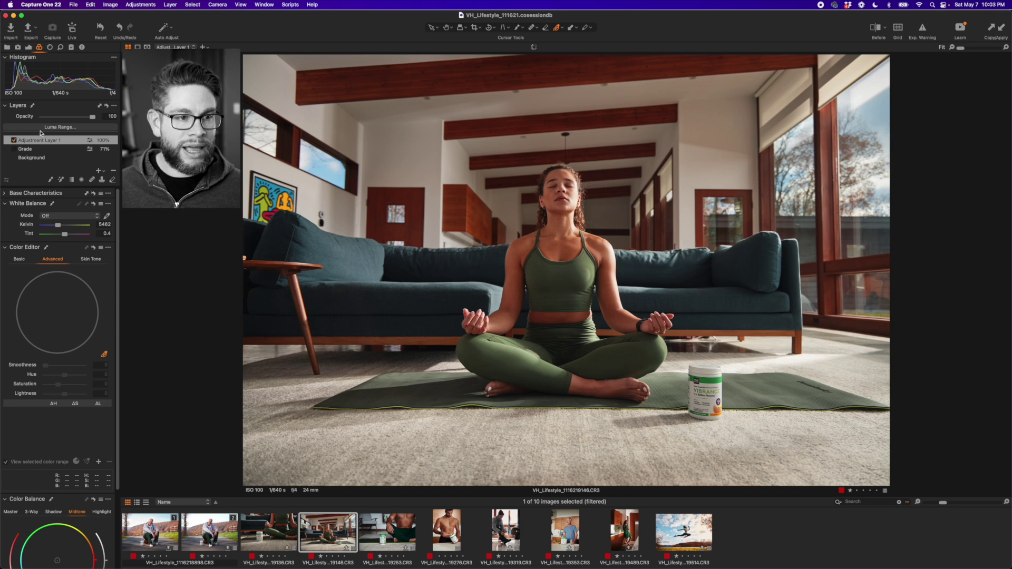
pyautogui.doubleClick(35, 141)
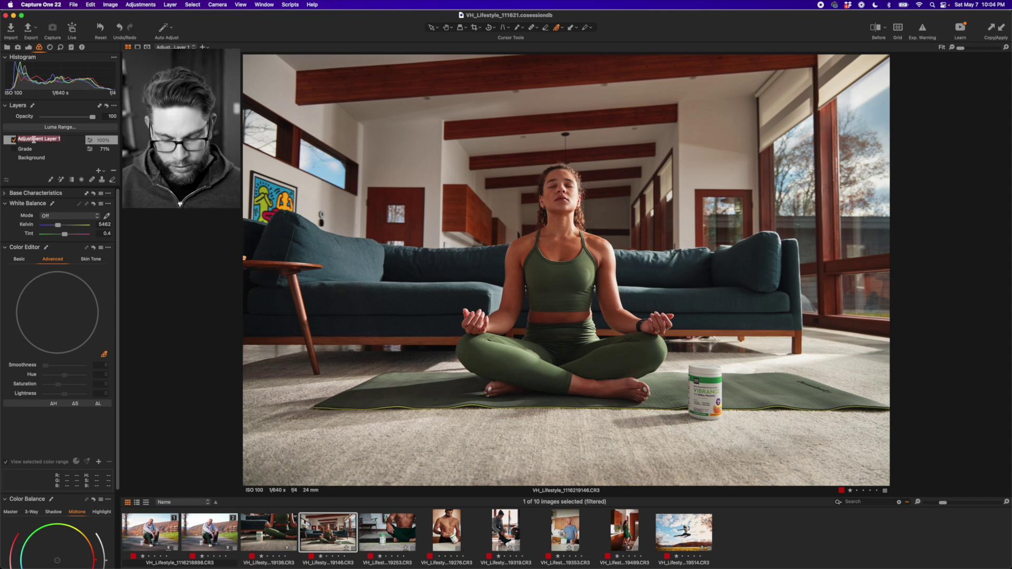
pyautogui.write('Outfit')
pyautogui.press('Return')
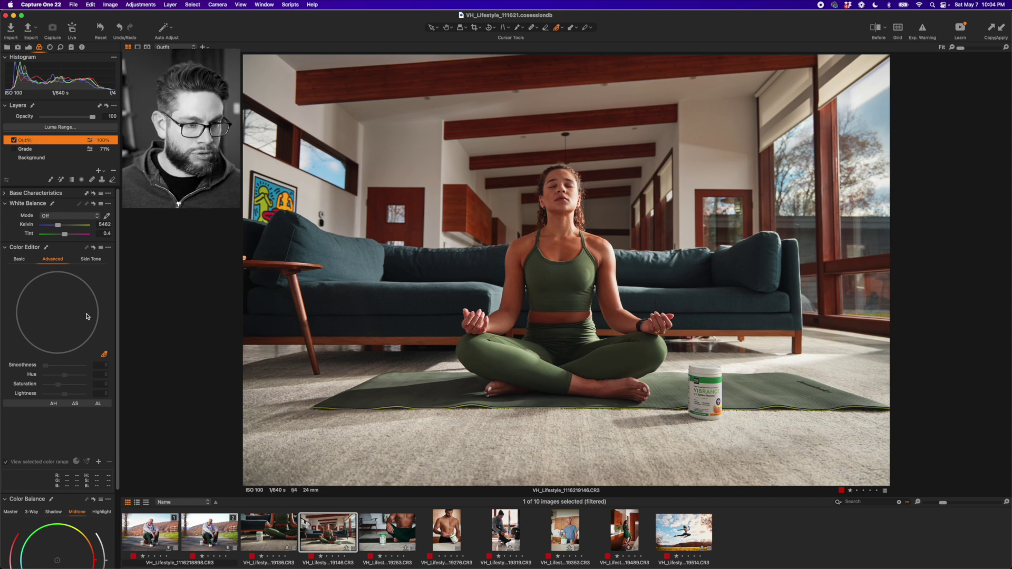
# Step: Apply the PRESET_EXAMPLE Color Balance preset to the Outfit layer
pyautogui.scroll(-2, 87, 317)
pyautogui.scroll(-5, 87, 316)
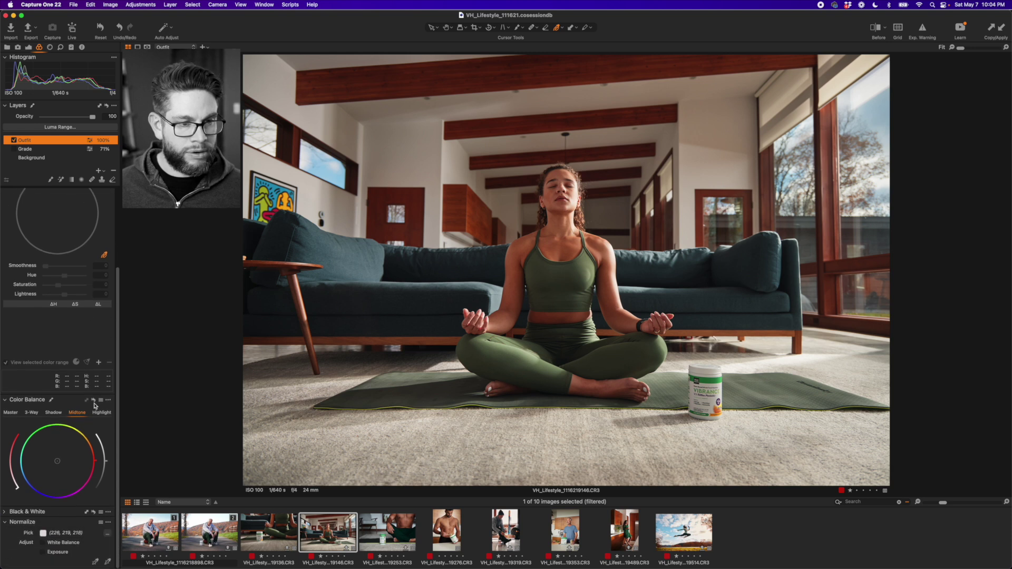
pyautogui.click(102, 401)
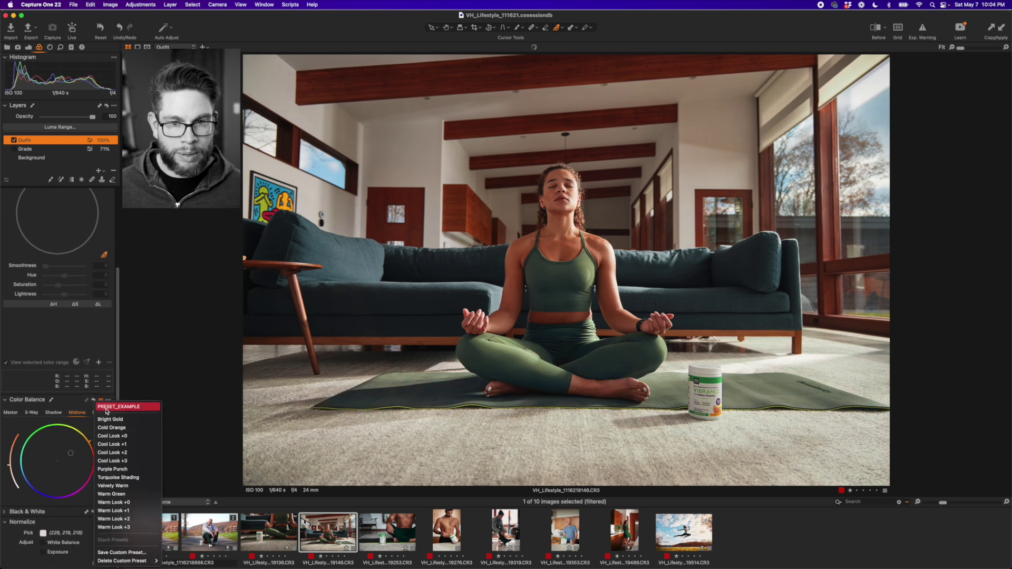
pyautogui.click(107, 407)
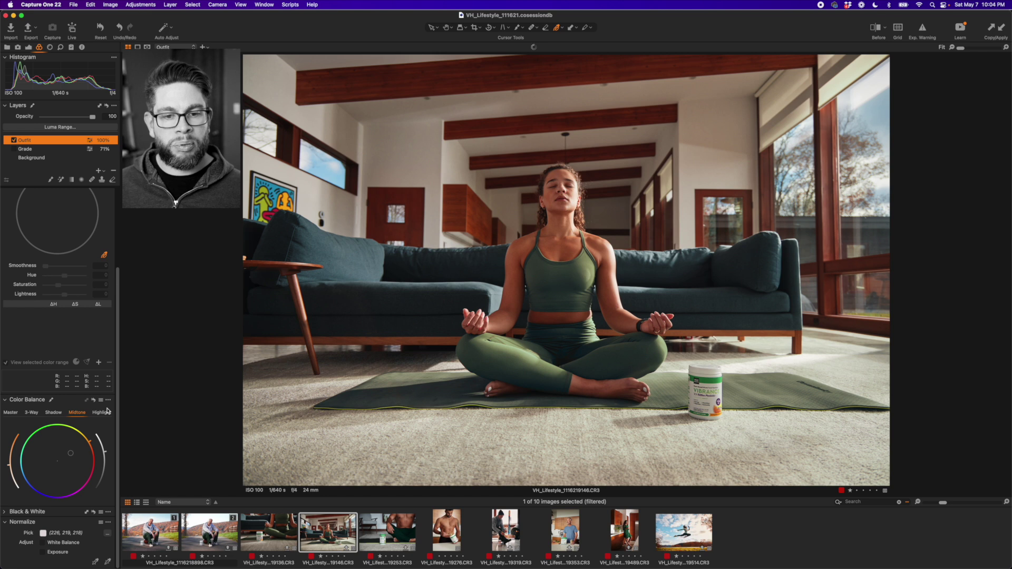